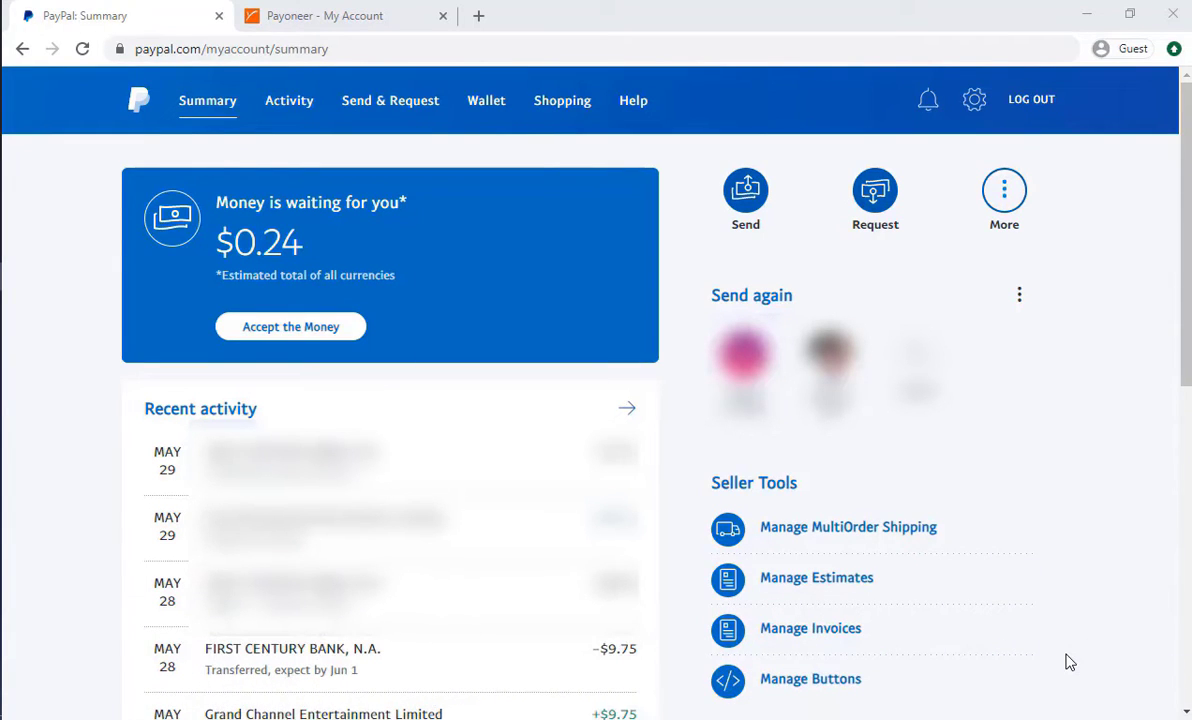
Open the PayPal account settings page
{"action": "left_click", "coordinate": [1082, 305]}
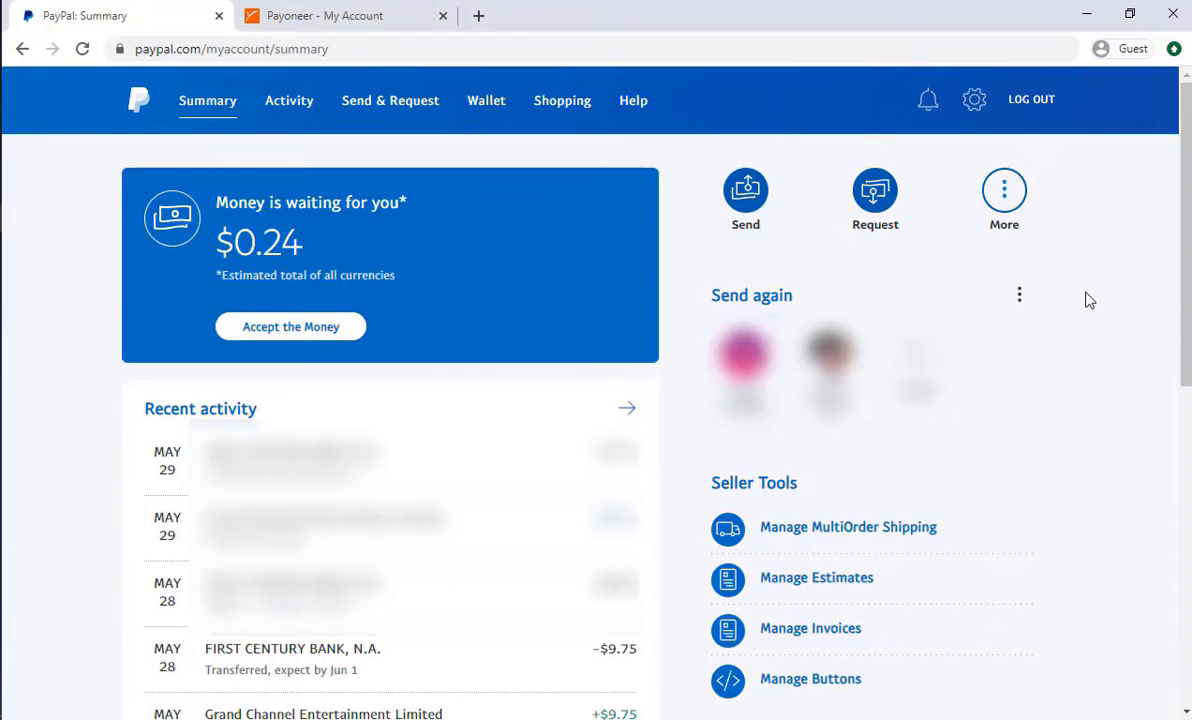
{"action": "left_click", "coordinate": [971, 112]}
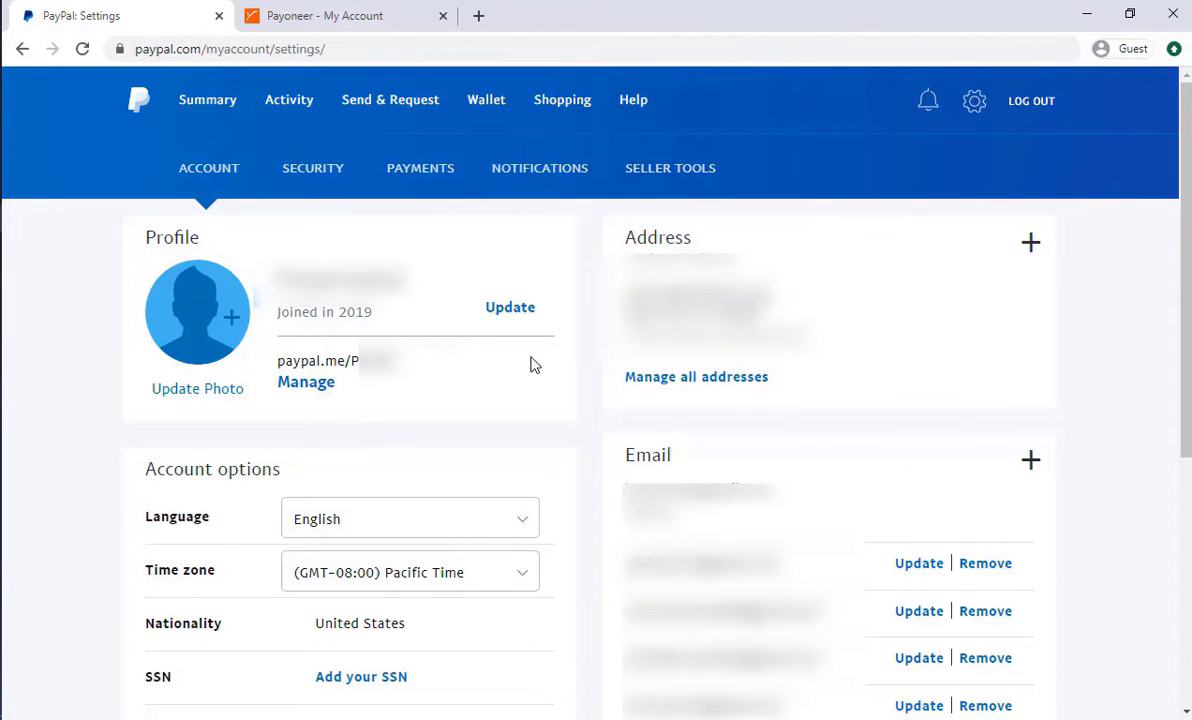
Switch to Payoneer, open the account's transactions list and filter it to this month
{"action": "left_click", "coordinate": [338, 16]}
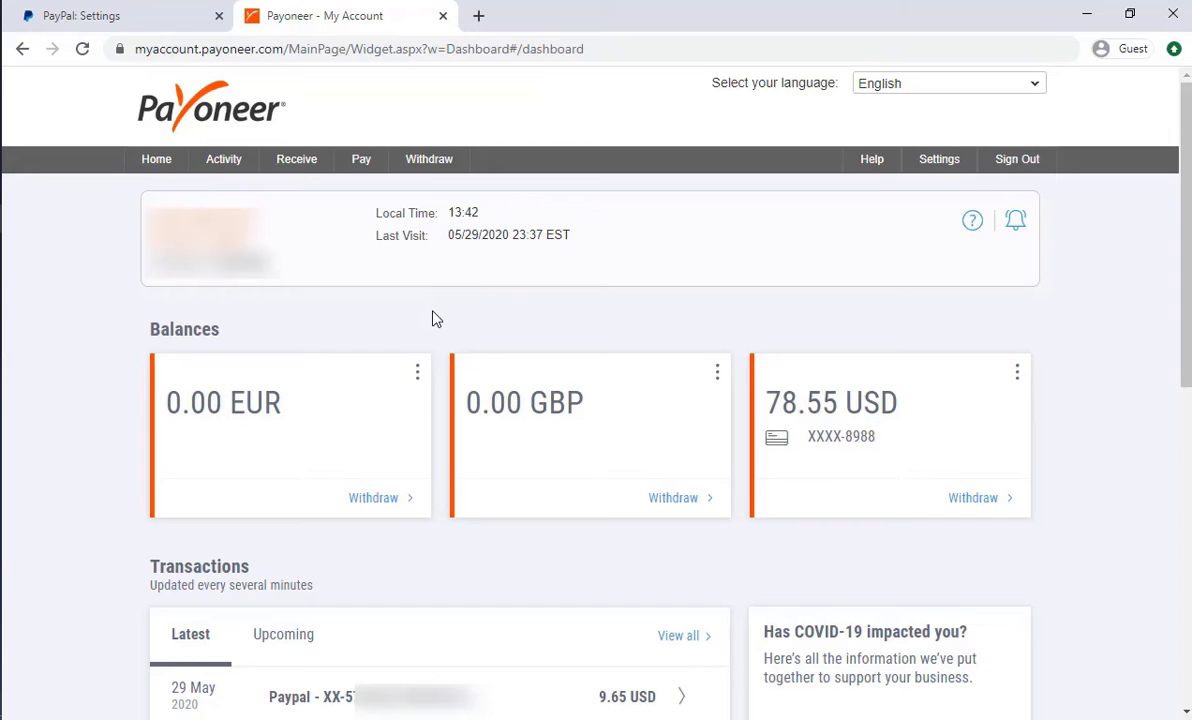
{"action": "mouse_move", "coordinate": [218, 163]}
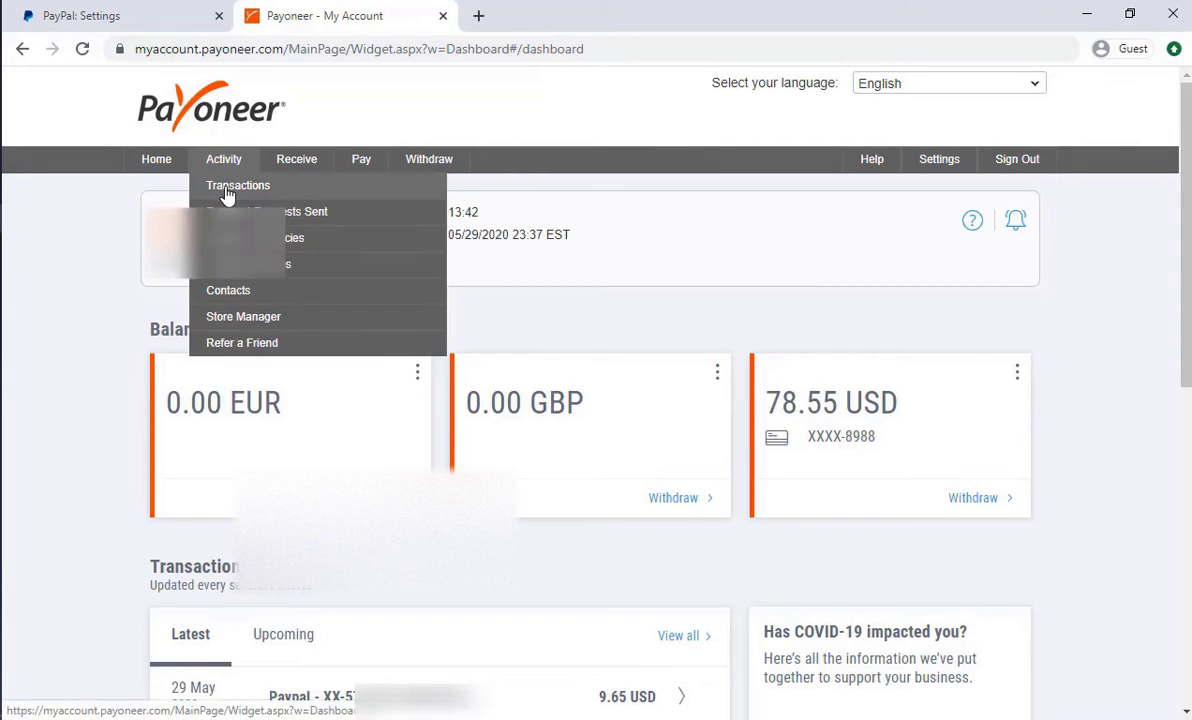
{"action": "left_click", "coordinate": [227, 194]}
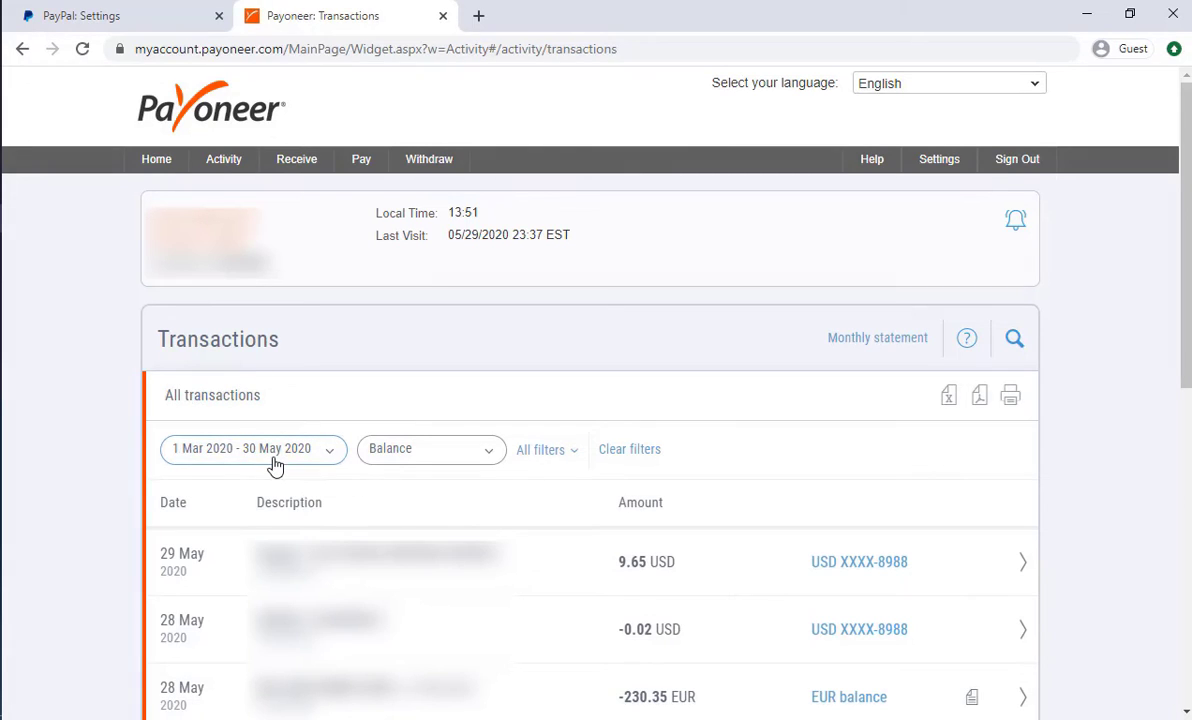
{"action": "left_click", "coordinate": [276, 467]}
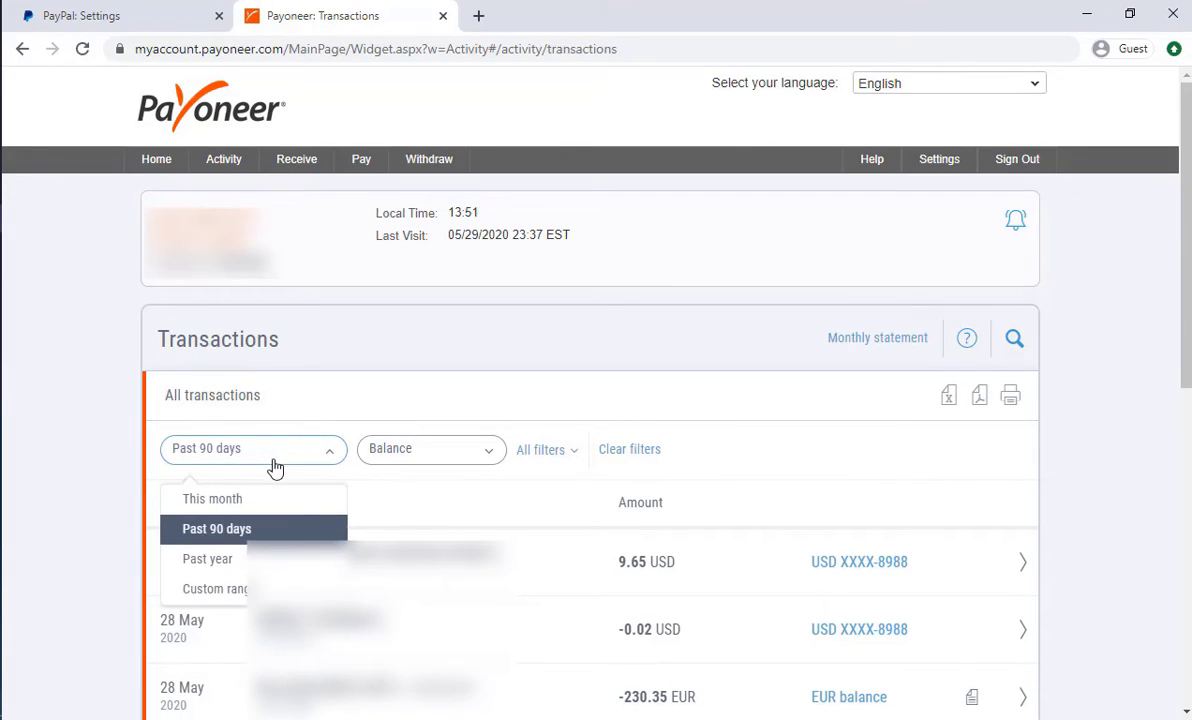
{"action": "left_click", "coordinate": [265, 498]}
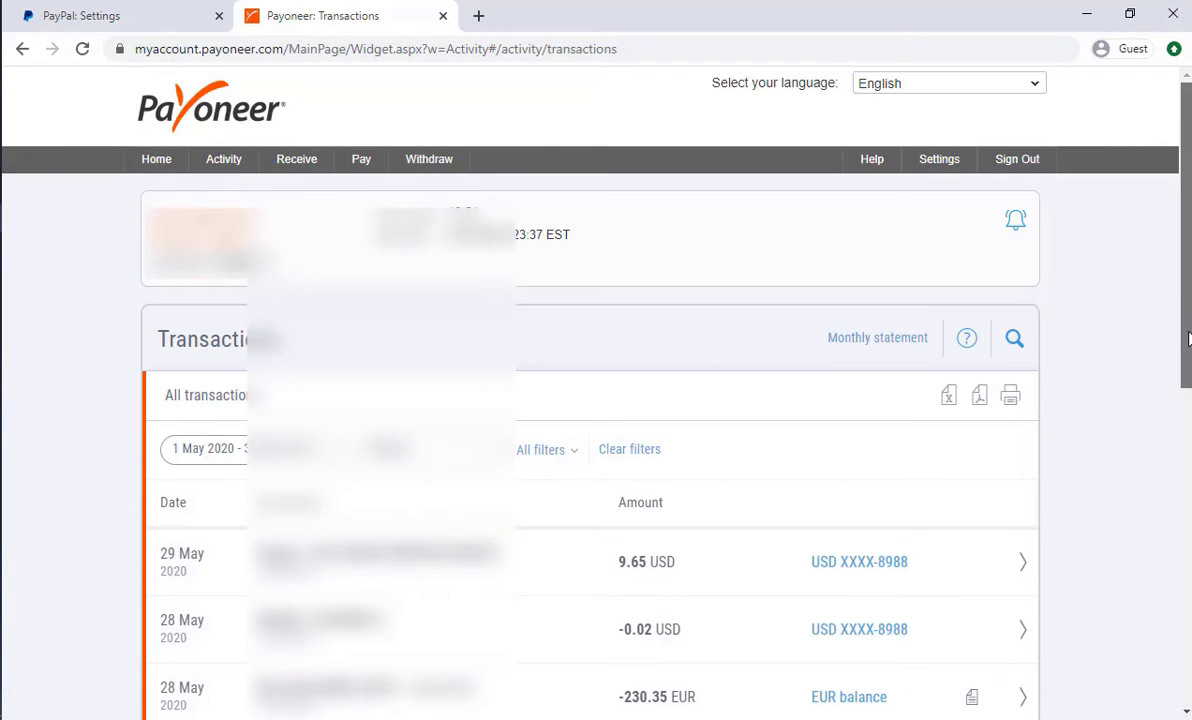
Load the remaining transactions for this month and look through the full list
{"action": "scroll", "coordinate": [1187, 293], "scroll_direction": "down", "scroll_amount": 4}
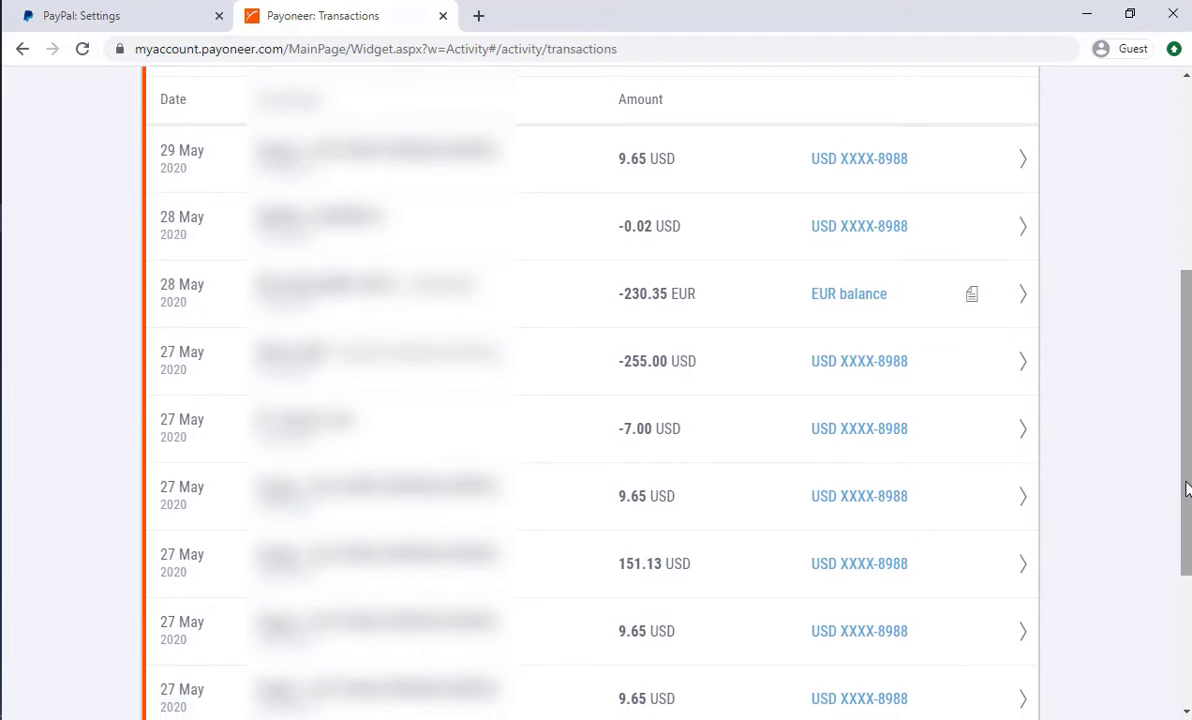
{"action": "scroll", "coordinate": [1187, 487], "scroll_direction": "down", "scroll_amount": 2}
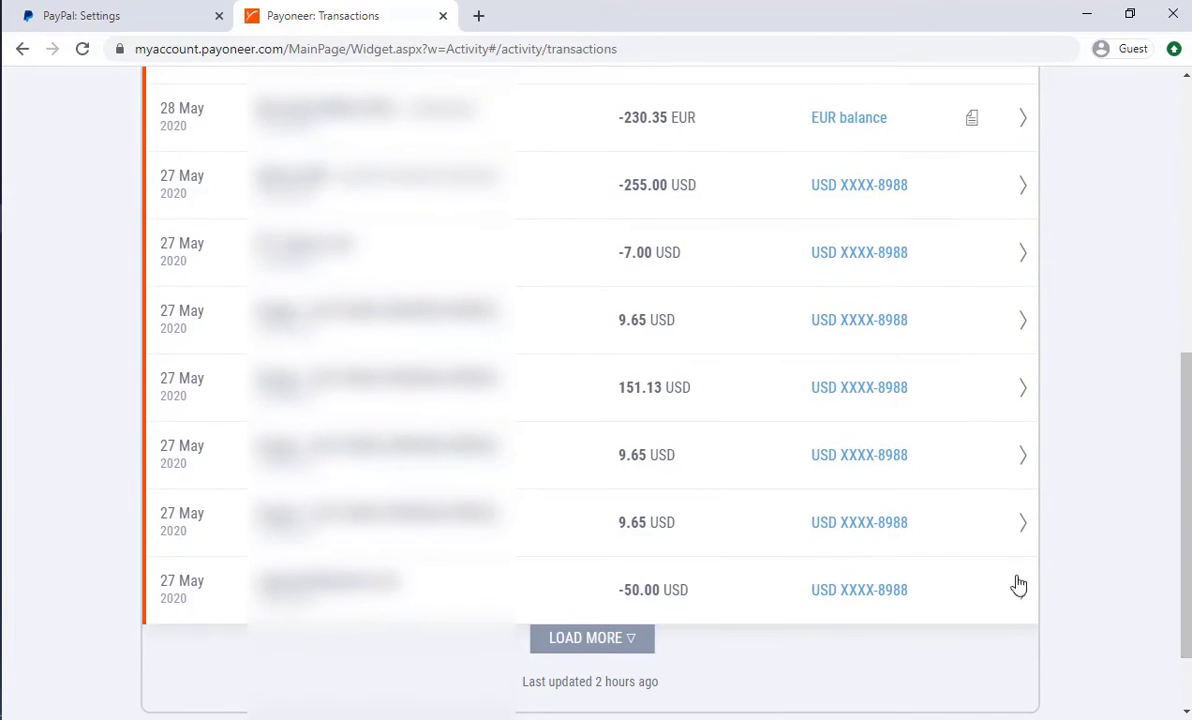
{"action": "left_click", "coordinate": [556, 642]}
{"action": "scroll", "coordinate": [590, 390], "scroll_direction": "down", "scroll_amount": 8}
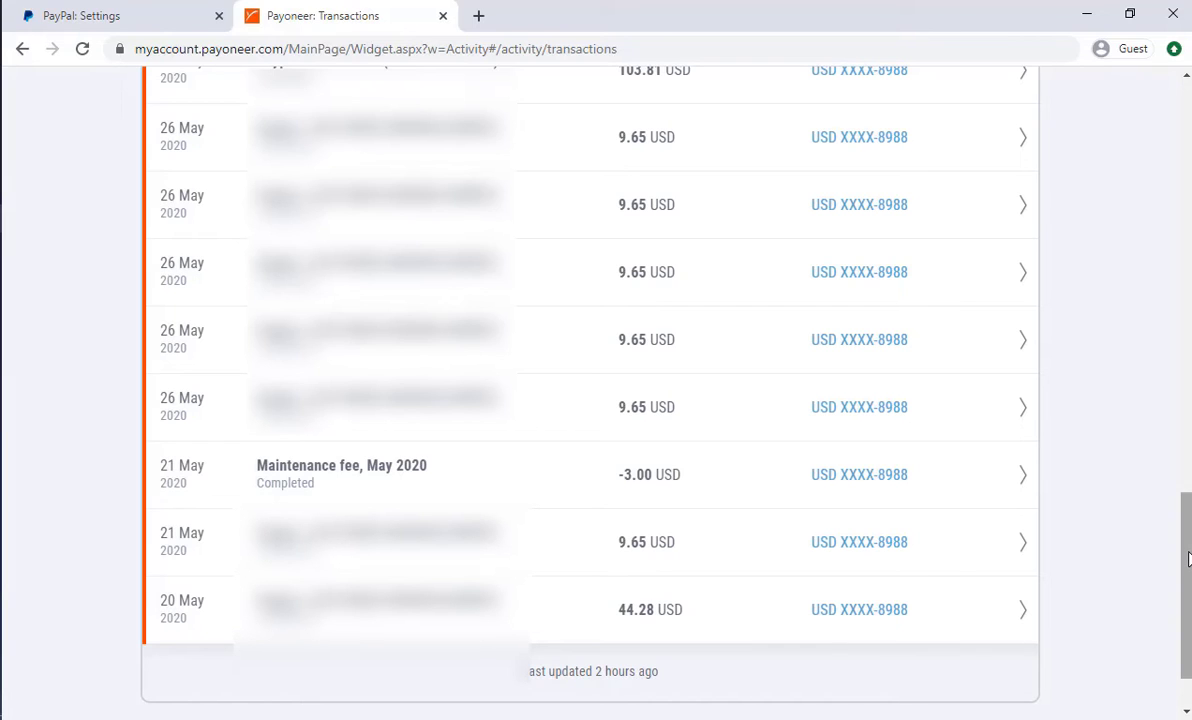
{"action": "scroll", "coordinate": [1187, 530], "scroll_direction": "up", "scroll_amount": 1}
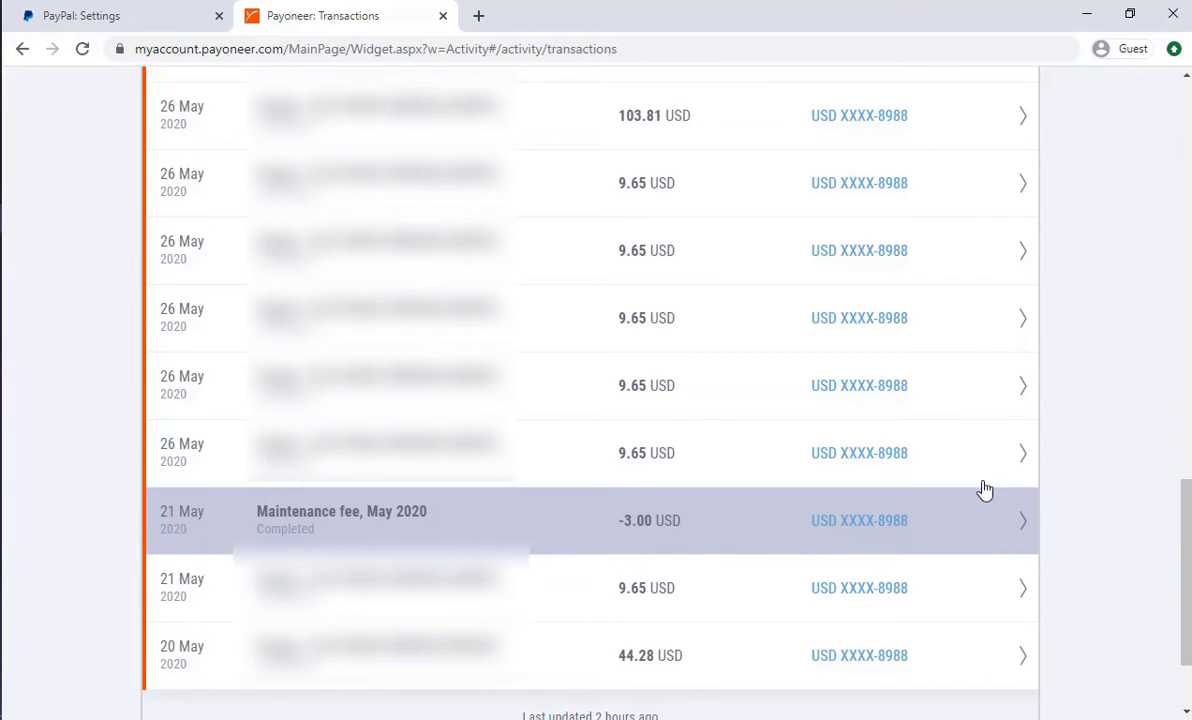
{"action": "scroll", "coordinate": [1187, 500], "scroll_direction": "up", "scroll_amount": 15}
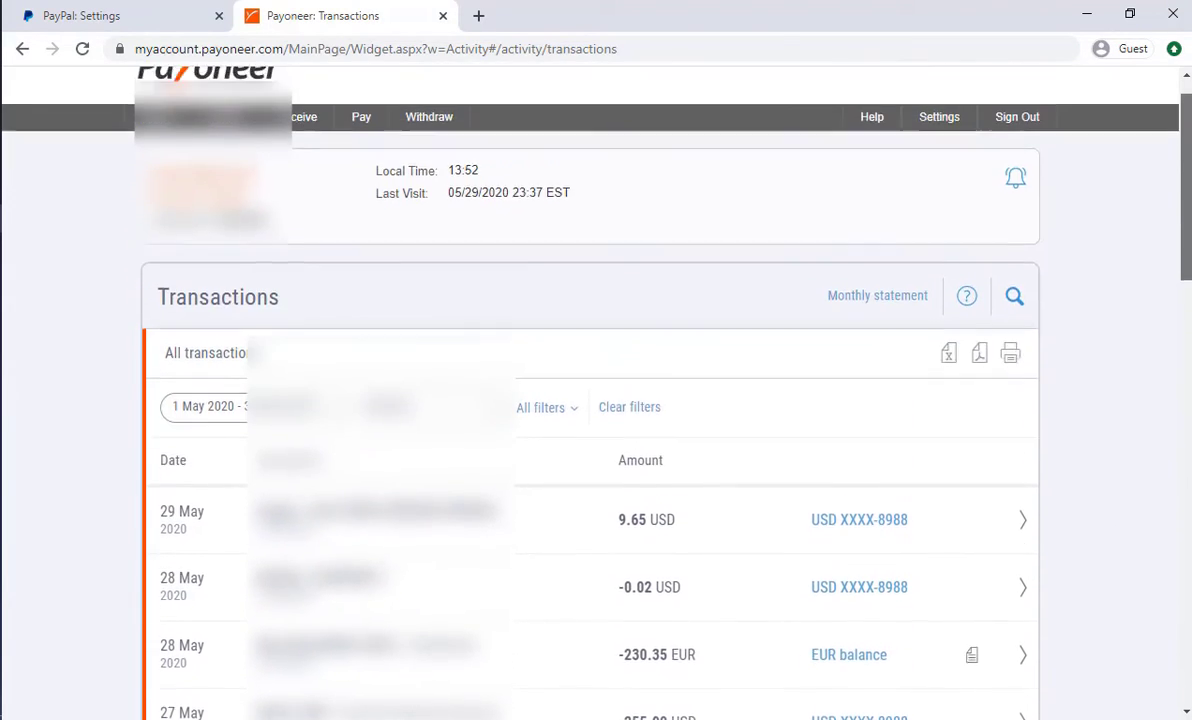
Return to the Payoneer transactions list and filter it to the custom range 1 Apr 2020 to 30 Apr 2020
{"action": "left_click", "coordinate": [95, 15]}
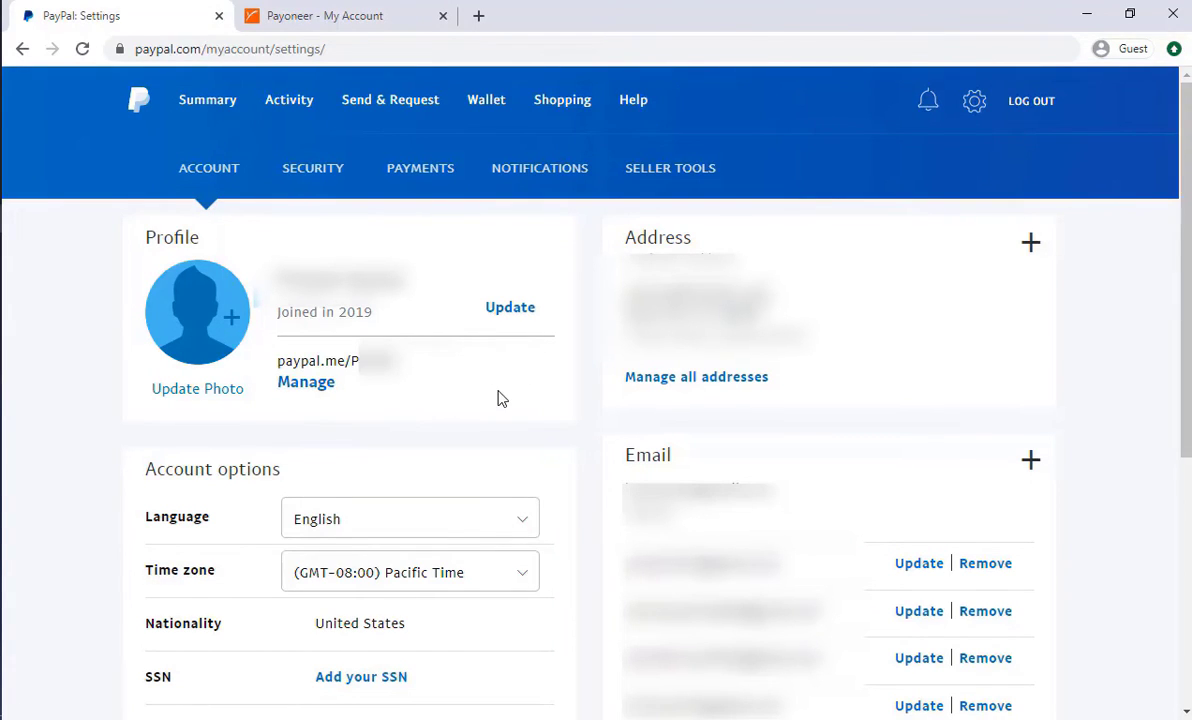
{"action": "left_click", "coordinate": [340, 18]}
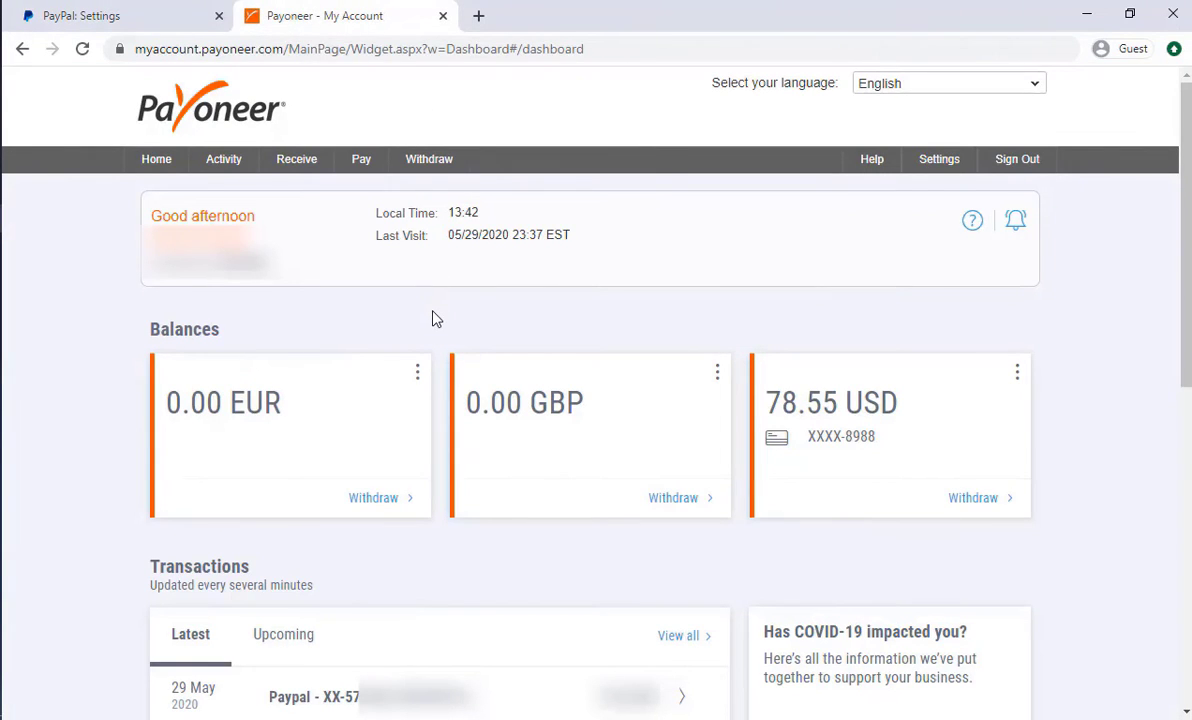
{"action": "mouse_move", "coordinate": [215, 160]}
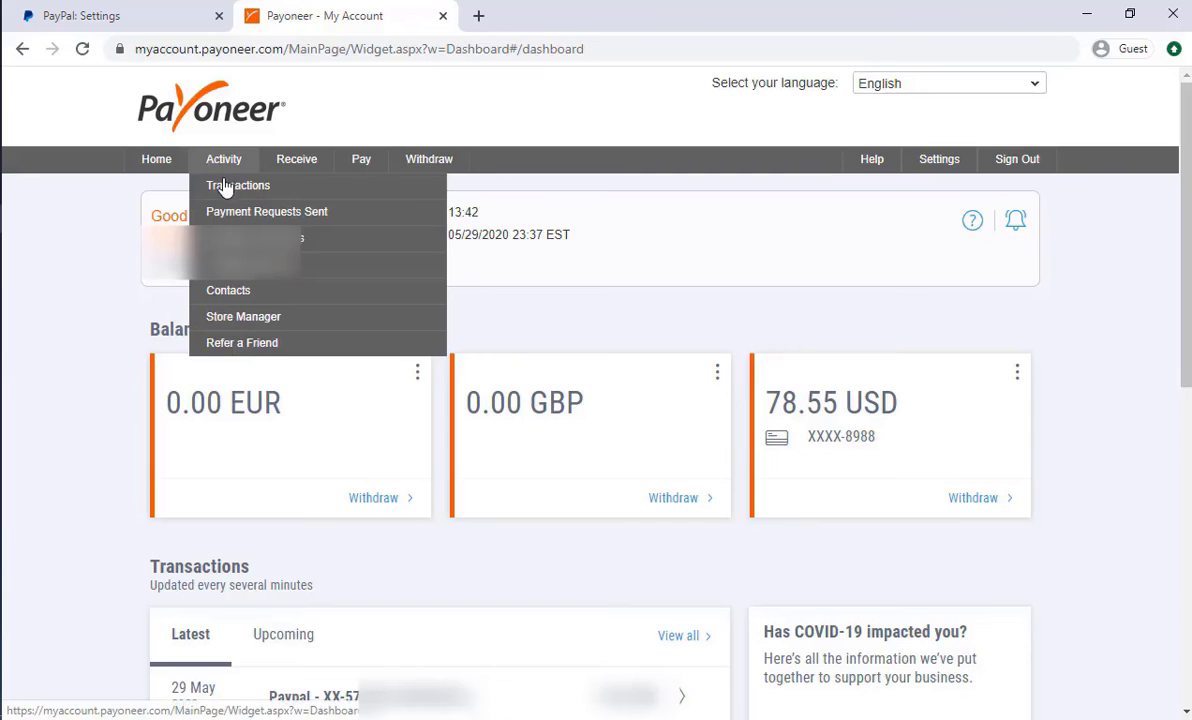
{"action": "left_click", "coordinate": [226, 192]}
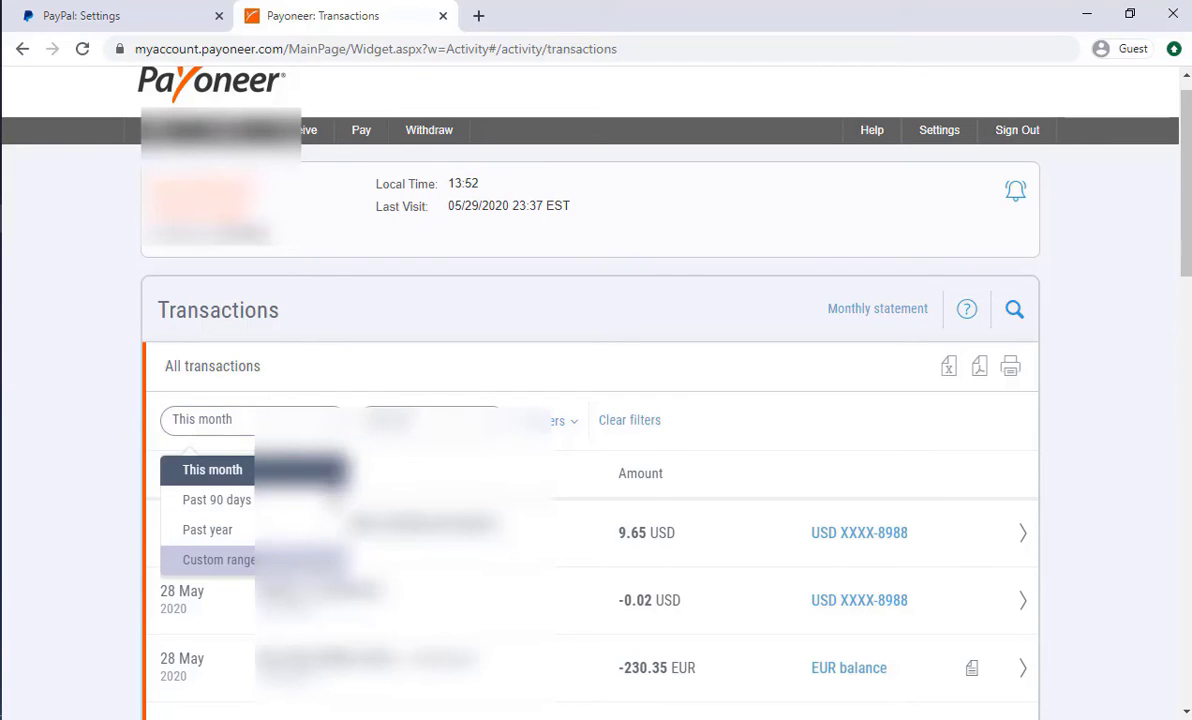
{"action": "left_click", "coordinate": [240, 561]}
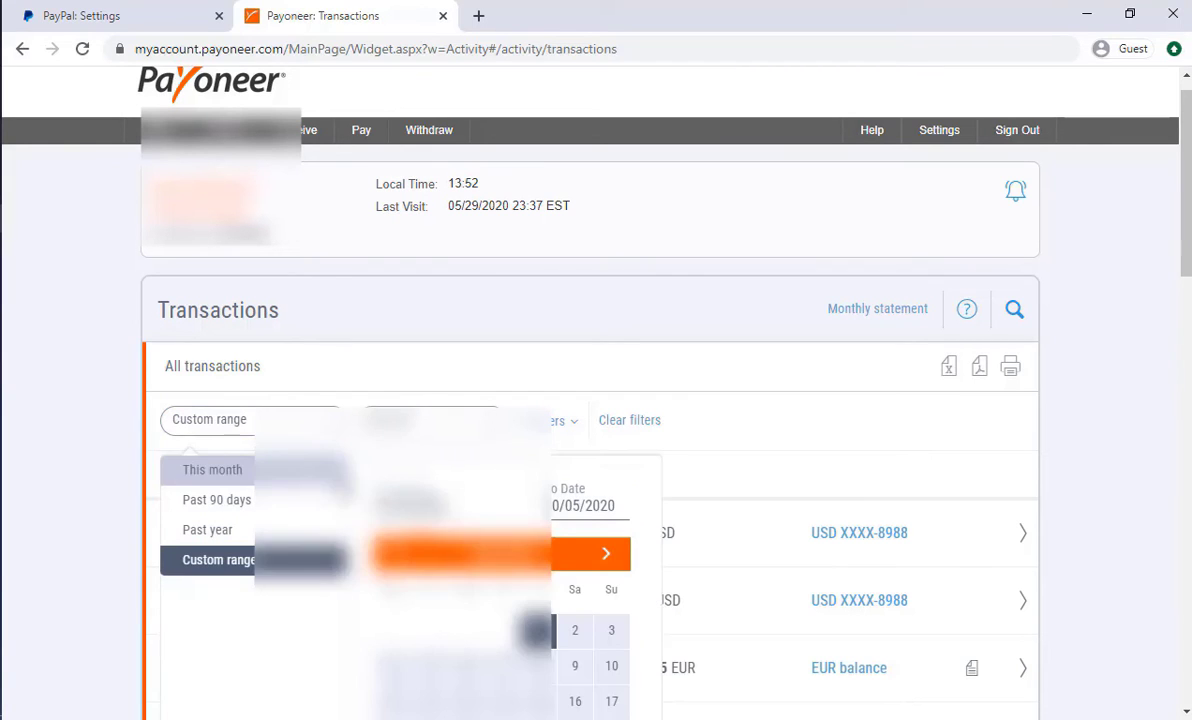
{"action": "left_click", "coordinate": [410, 507]}
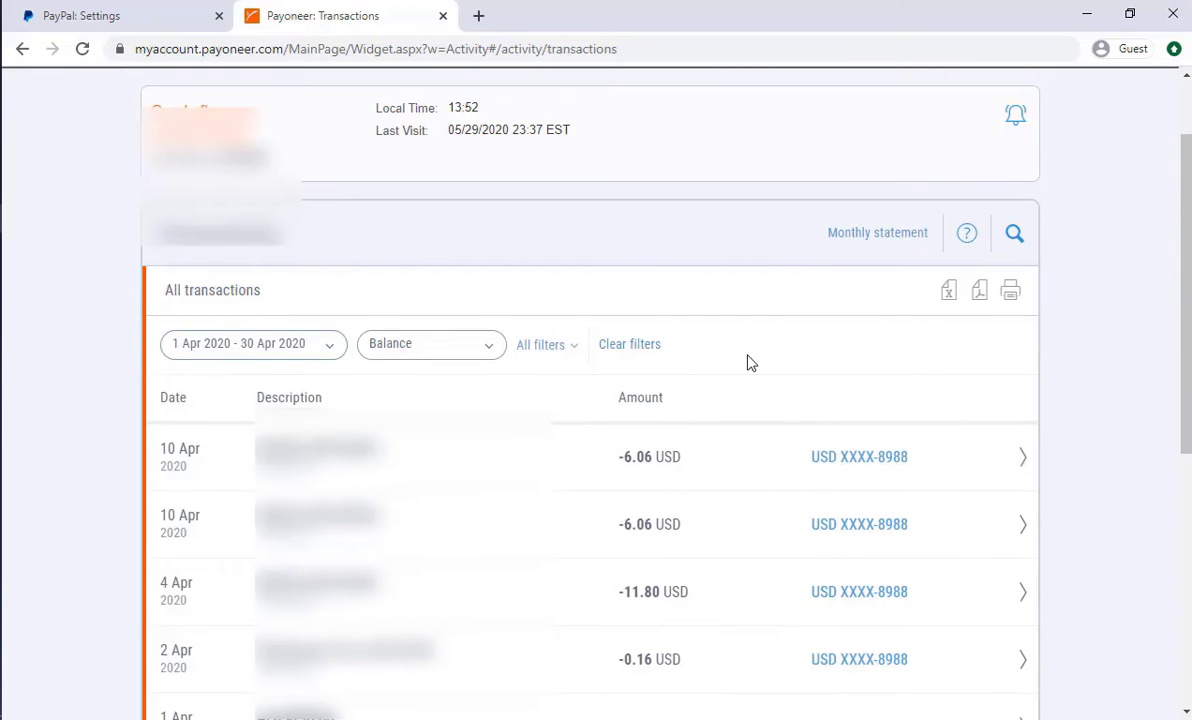
Look through the listed April 2020 transactions
{"action": "key", "text": "ctrl+a"}
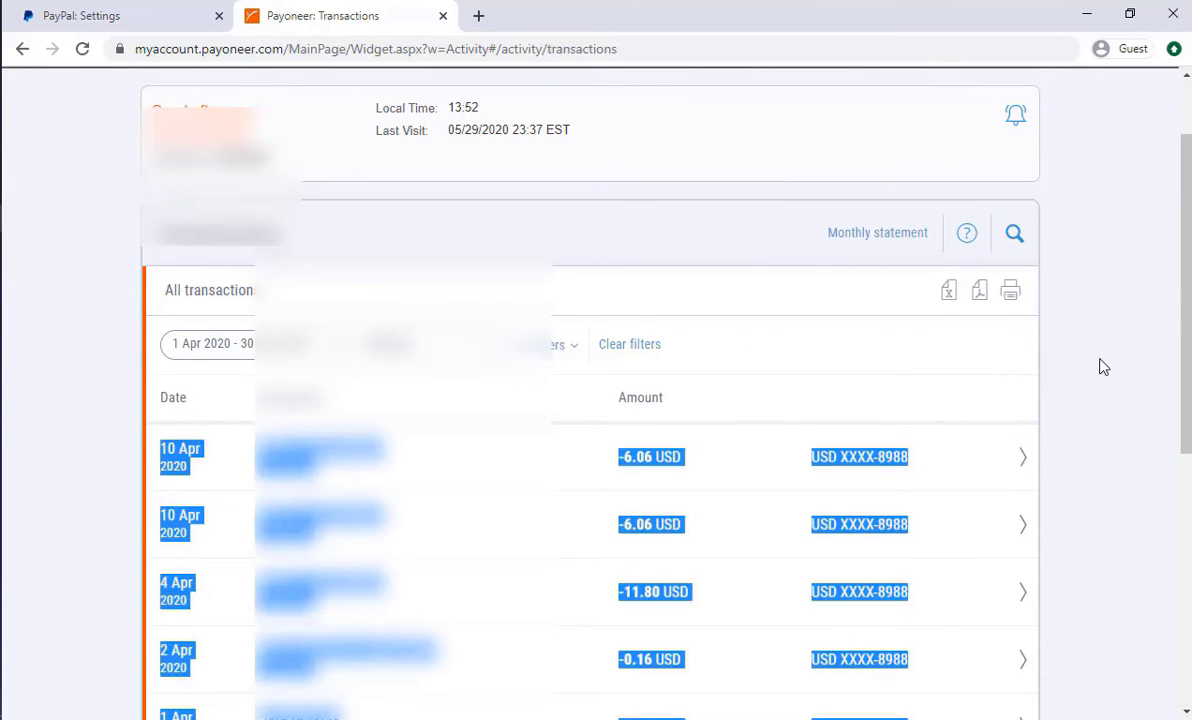
{"action": "left_click", "coordinate": [1103, 367]}
{"action": "scroll", "coordinate": [1103, 367], "scroll_direction": "down", "scroll_amount": 2}
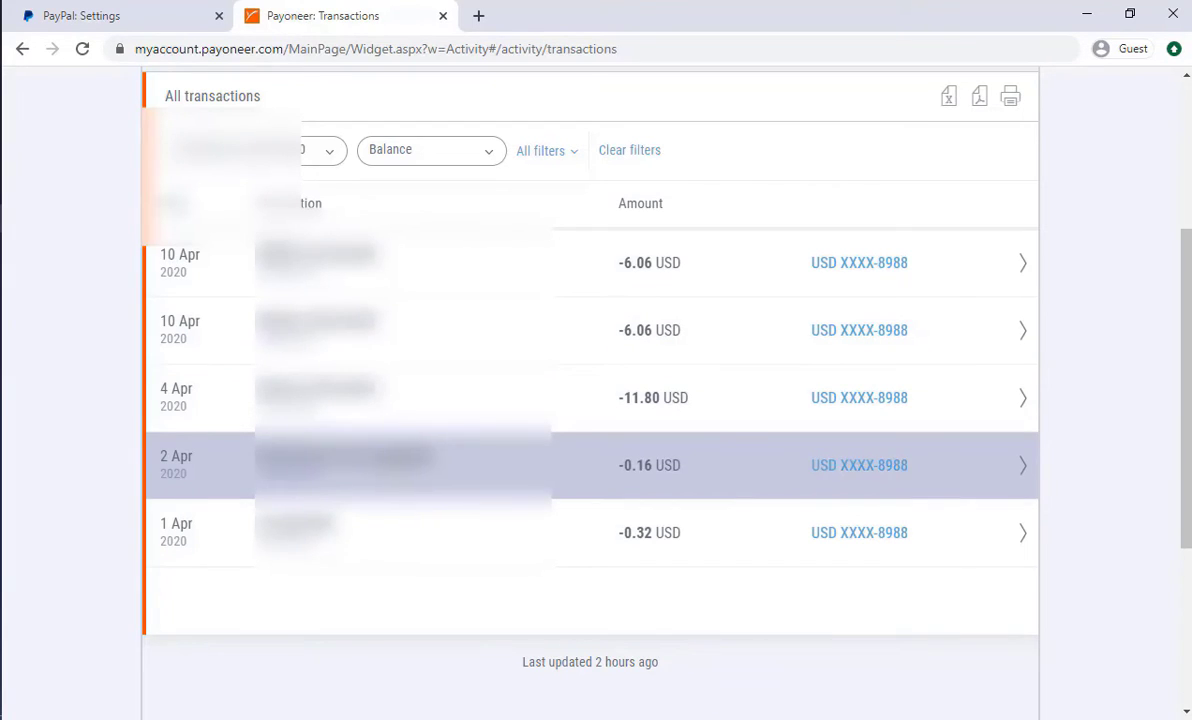
Open the recipient's PayPal.Me page in a new tab and start a payment of 0.01 USD
{"action": "left_click", "coordinate": [484, 18]}
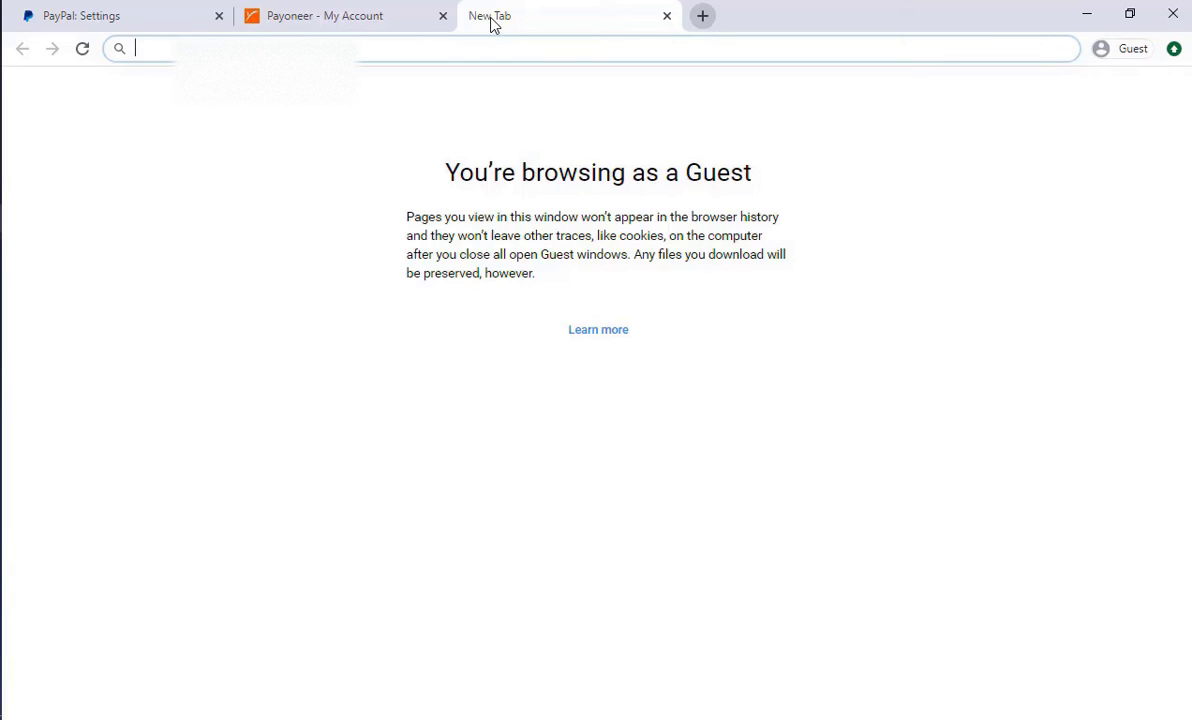
{"action": "type", "text": "paypal.me/"}
{"action": "key", "text": "Return"}
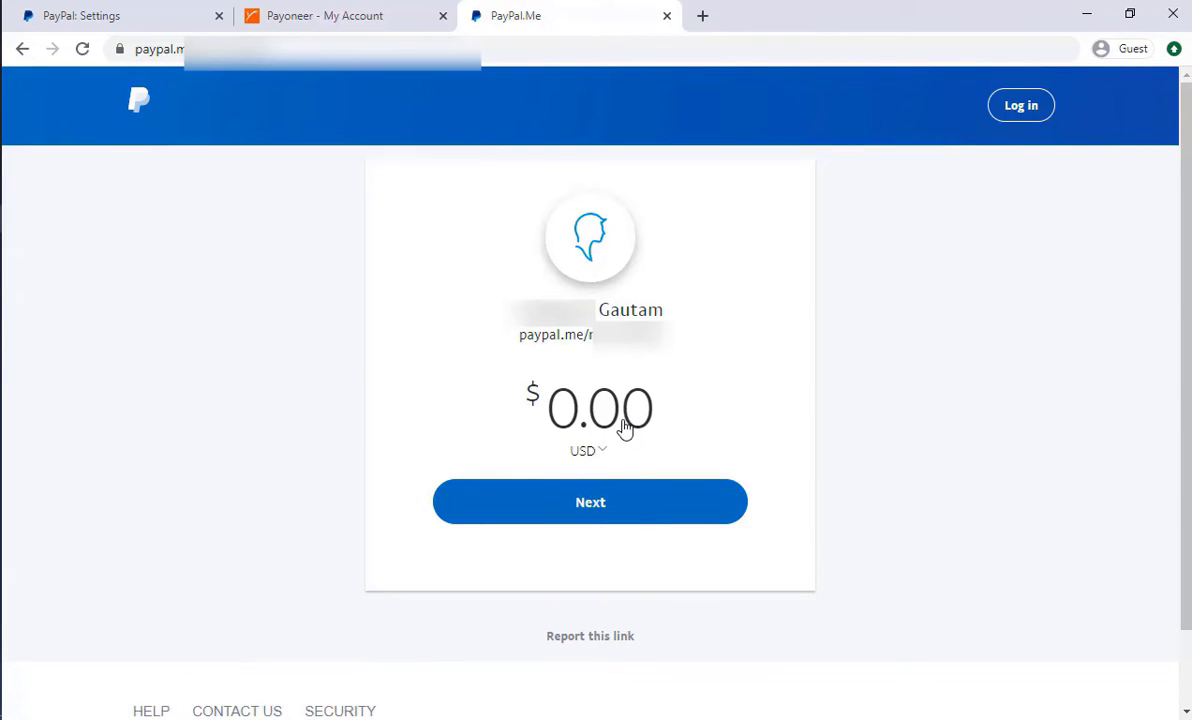
{"action": "type", "text": "1"}
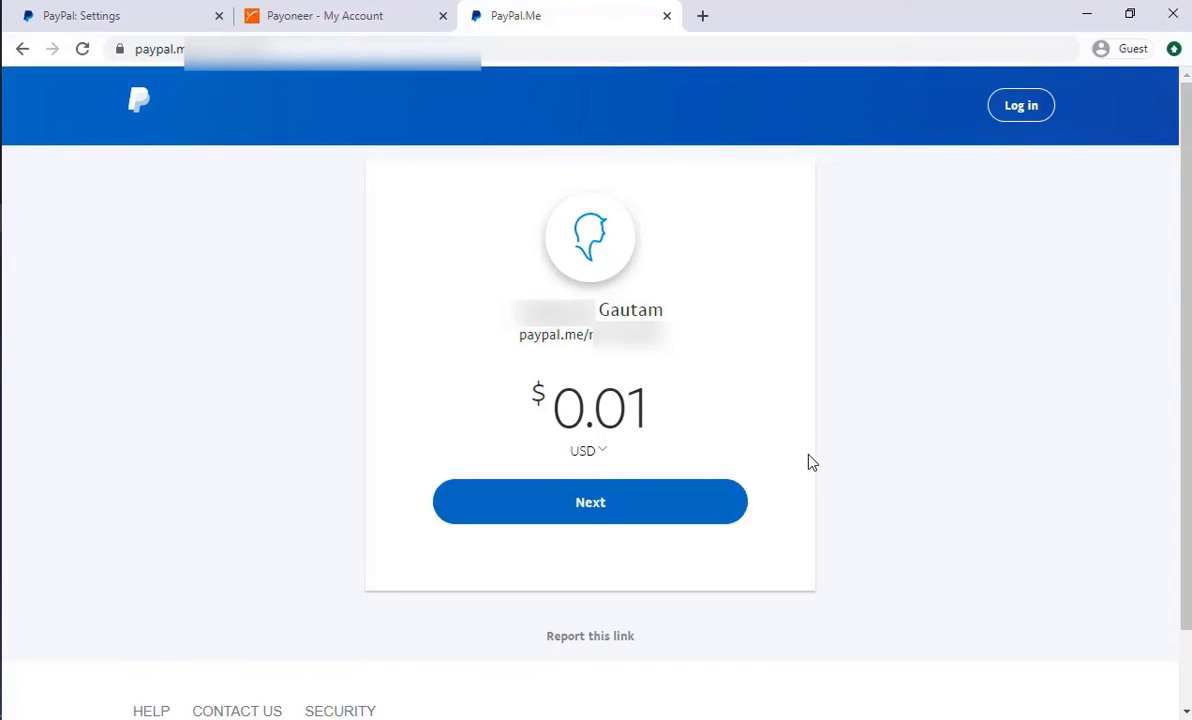
{"action": "left_click", "coordinate": [715, 514]}
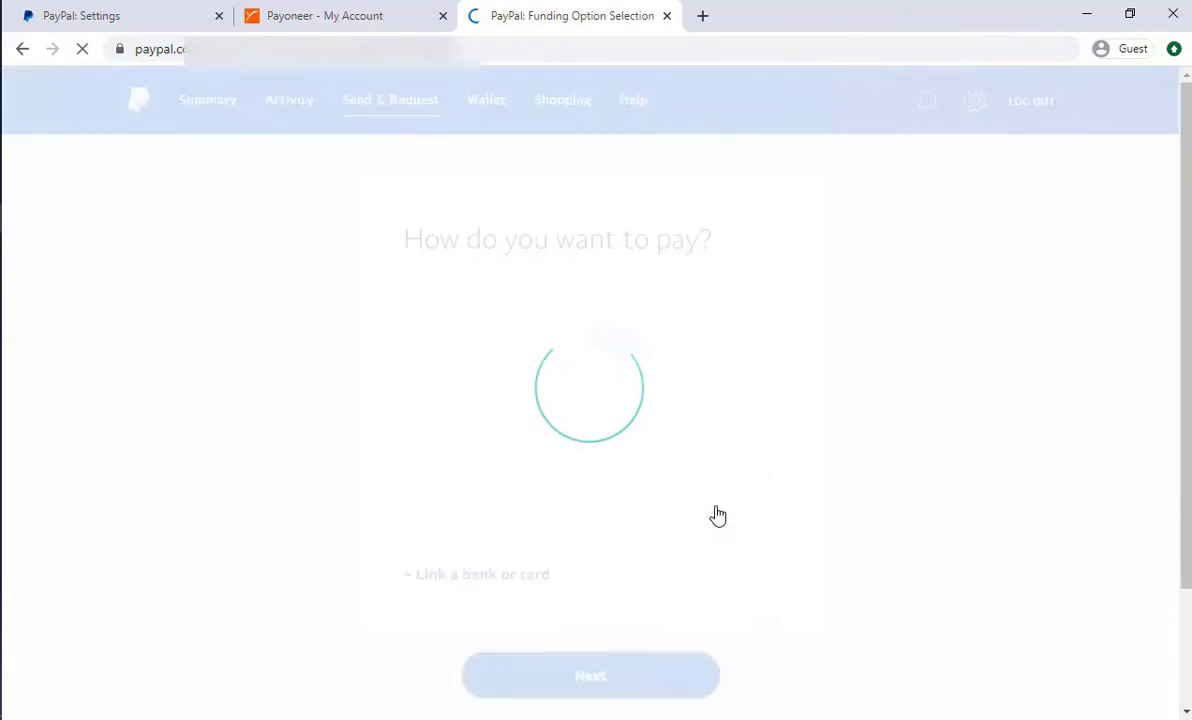
Choose the FIRST CENTURY BANK checking account as the payment source and review the payment preview
{"action": "scroll", "coordinate": [895, 456], "scroll_direction": "down", "scroll_amount": 3}
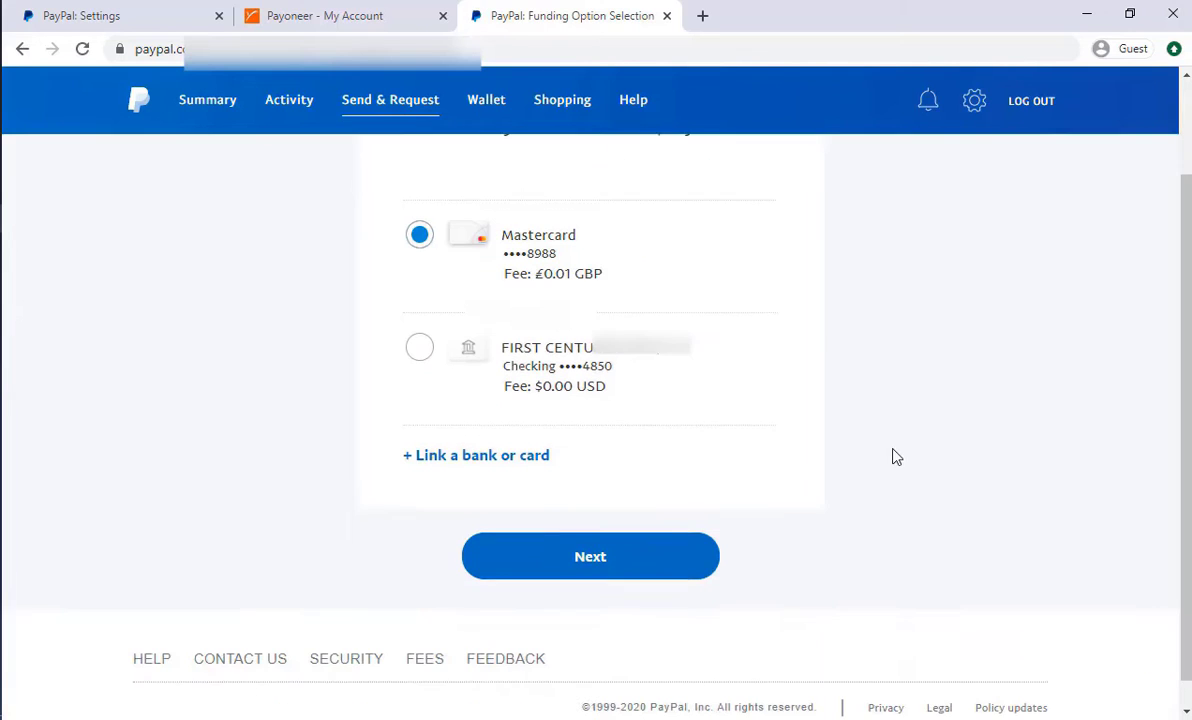
{"action": "left_click", "coordinate": [634, 353]}
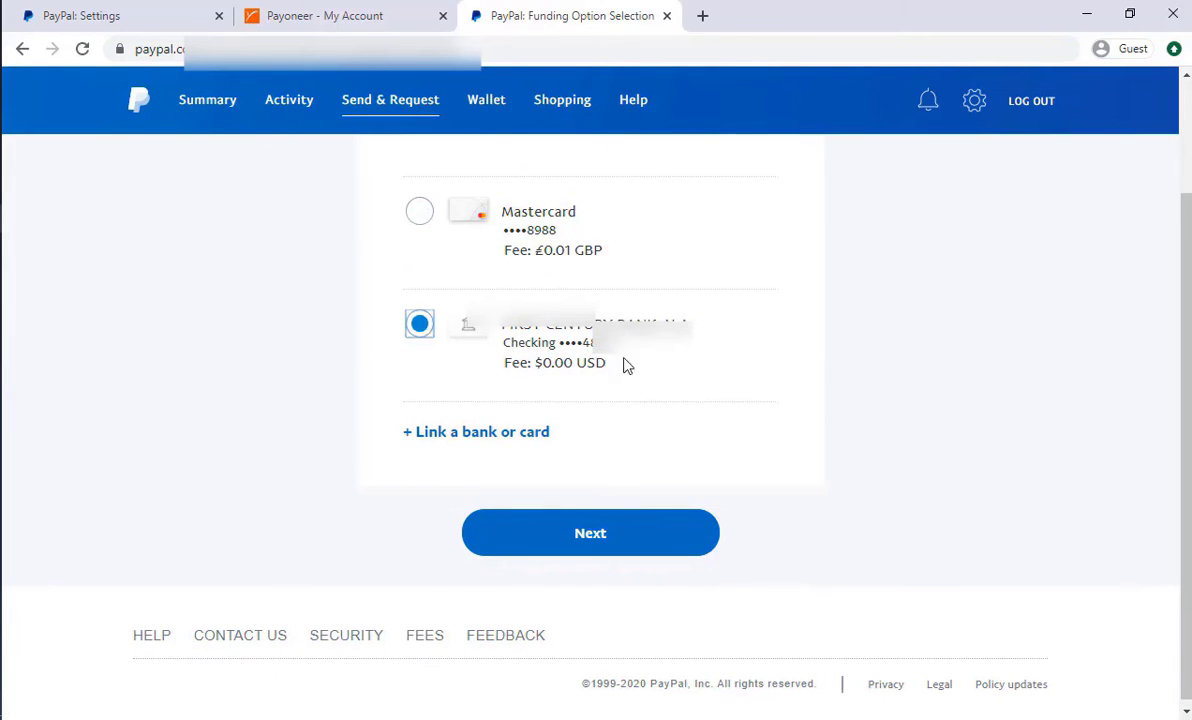
{"action": "left_click", "coordinate": [672, 538]}
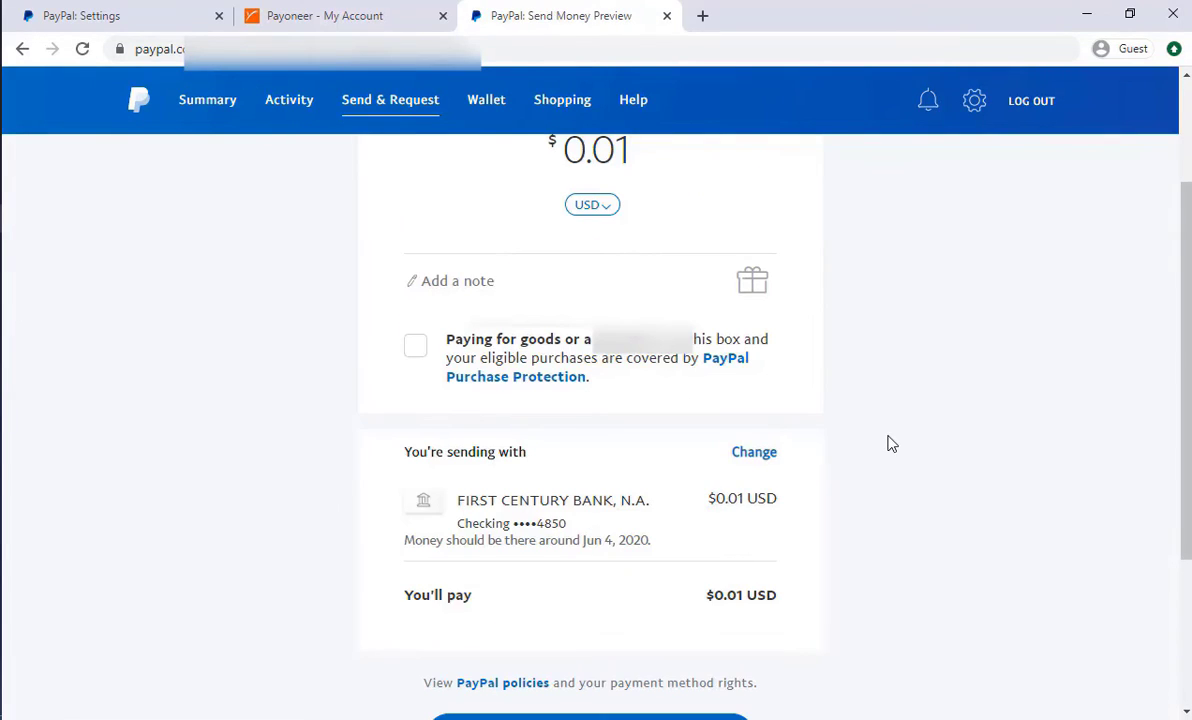
{"action": "scroll", "coordinate": [891, 444], "scroll_direction": "up", "scroll_amount": 1}
{"action": "scroll", "coordinate": [893, 444], "scroll_direction": "down", "scroll_amount": 2}
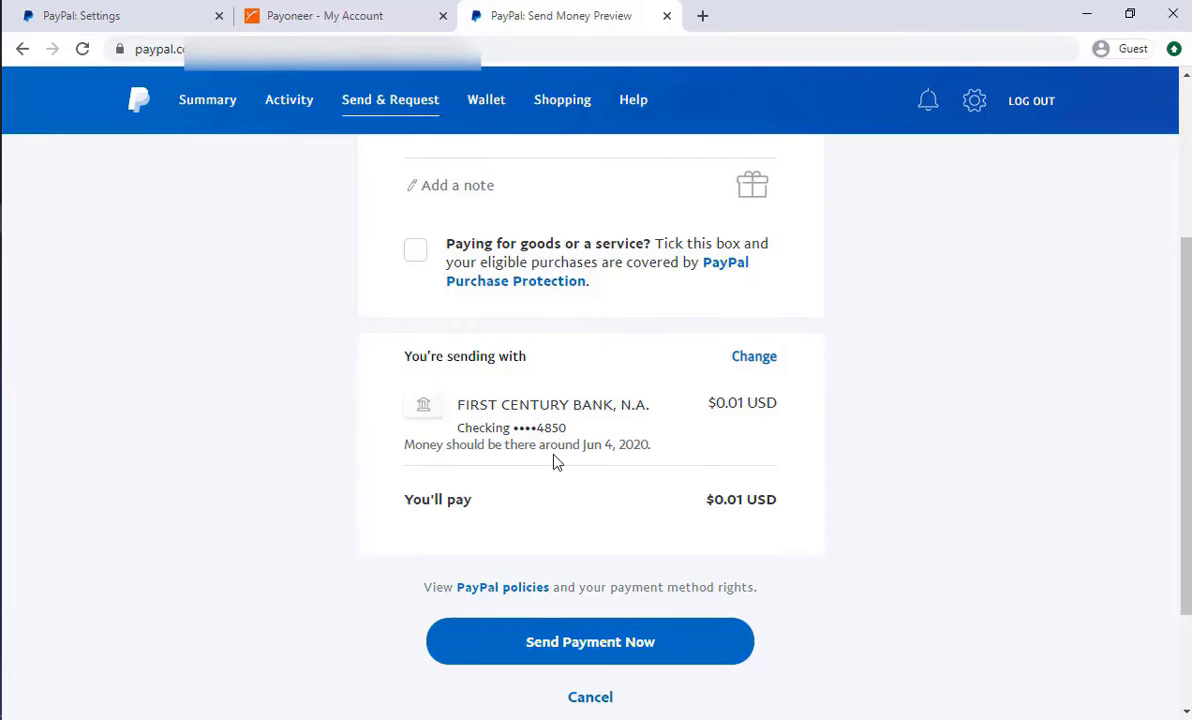
{"action": "scroll", "coordinate": [814, 471], "scroll_direction": "up", "scroll_amount": 2}
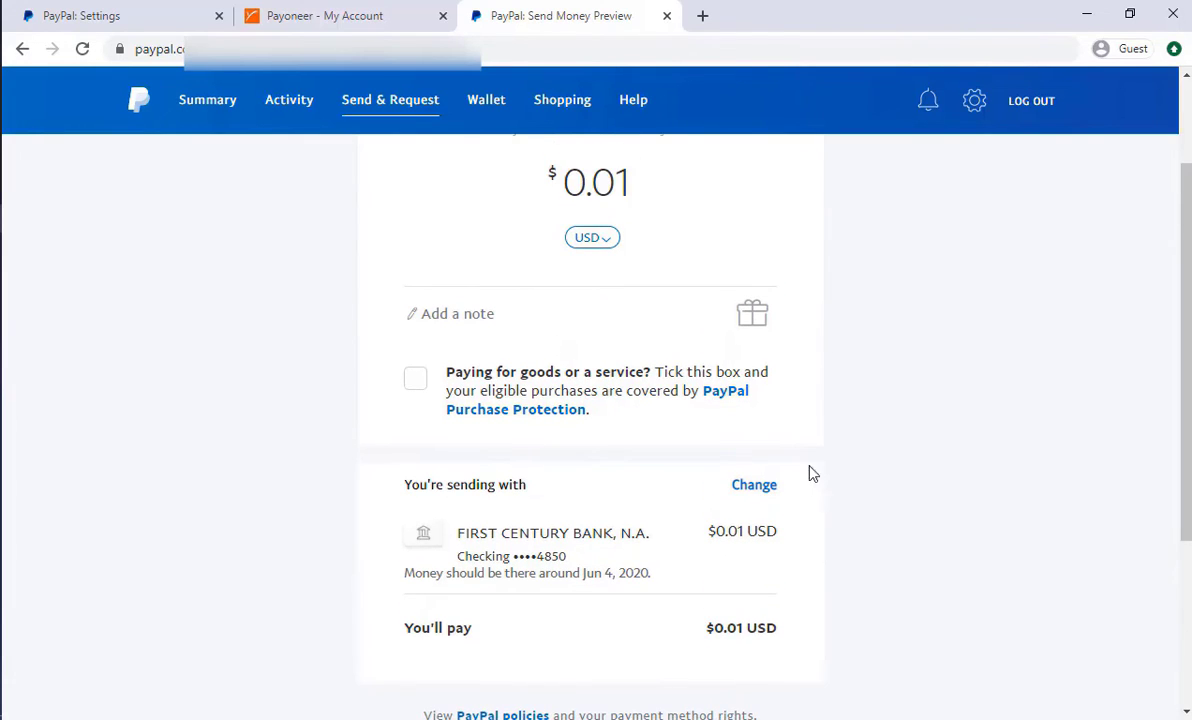
Change the payment source to the linked Mastercard
{"action": "left_click", "coordinate": [760, 487]}
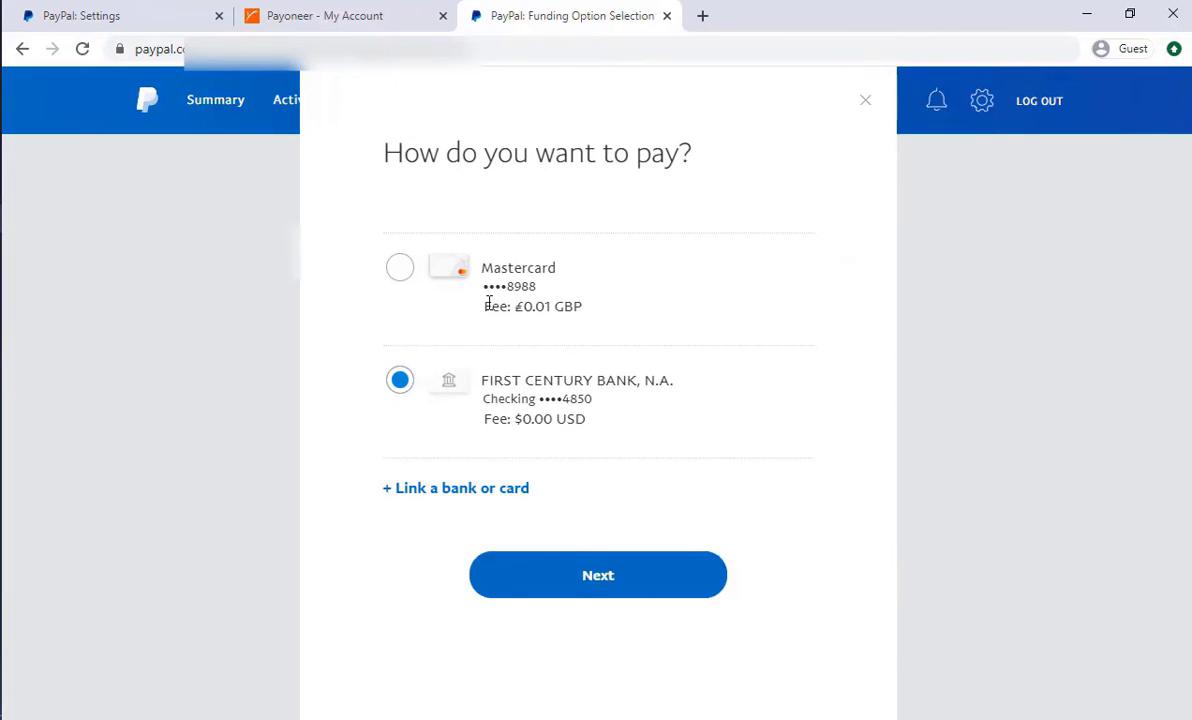
{"action": "left_click", "coordinate": [403, 275]}
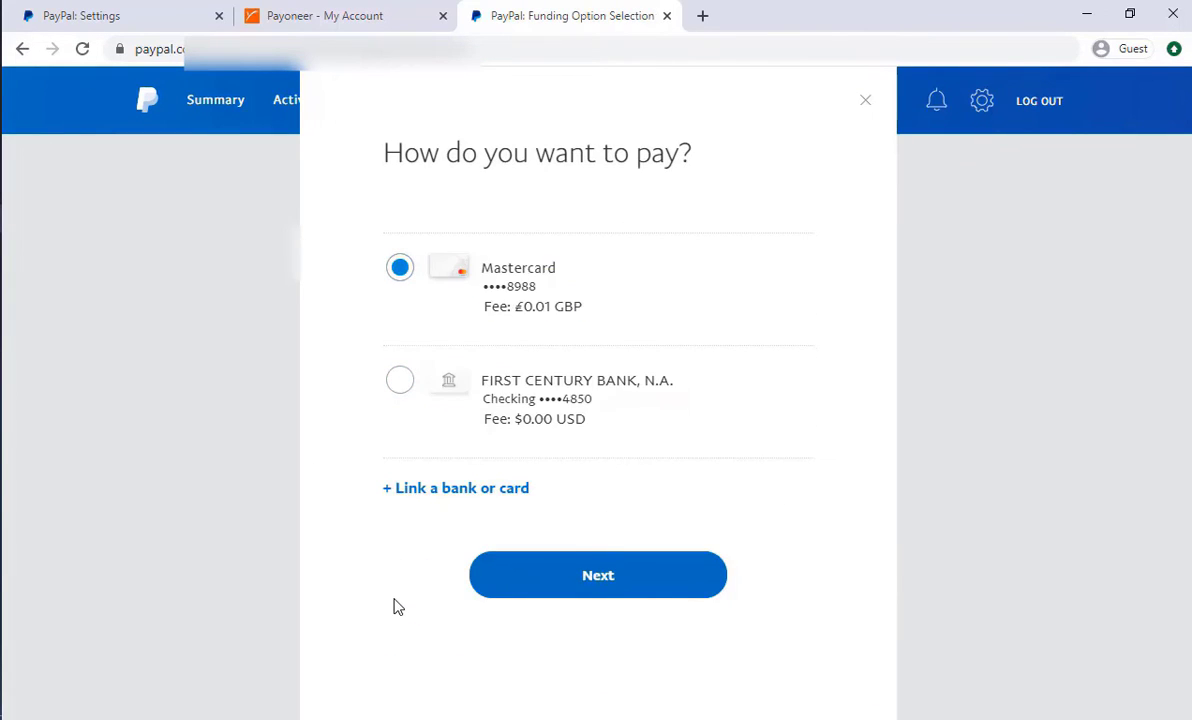
{"action": "left_click", "coordinate": [556, 592]}
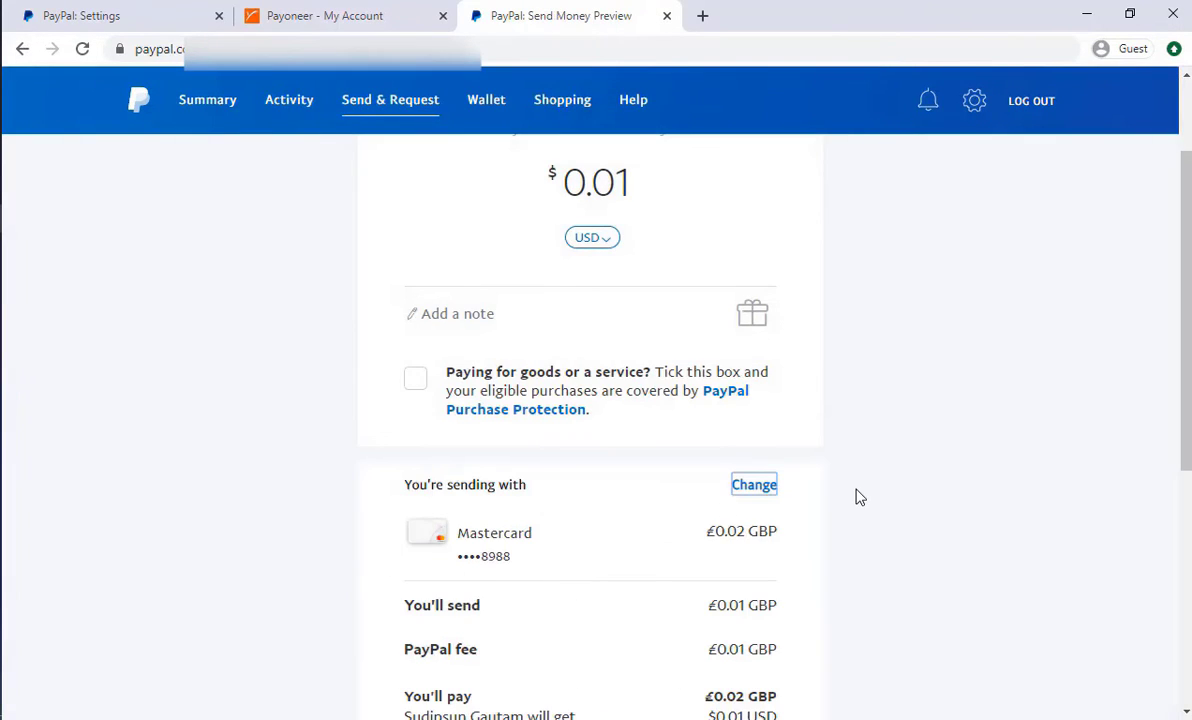
Review the payment breakdown, add the note "Hello!" and send the payment
{"action": "scroll", "coordinate": [858, 497], "scroll_direction": "down", "scroll_amount": 3}
{"action": "scroll", "coordinate": [858, 497], "scroll_direction": "down", "scroll_amount": 3}
{"action": "scroll", "coordinate": [858, 497], "scroll_direction": "up", "scroll_amount": 5}
{"action": "left_click", "coordinate": [542, 360]}
{"action": "type", "text": "Hello!"}
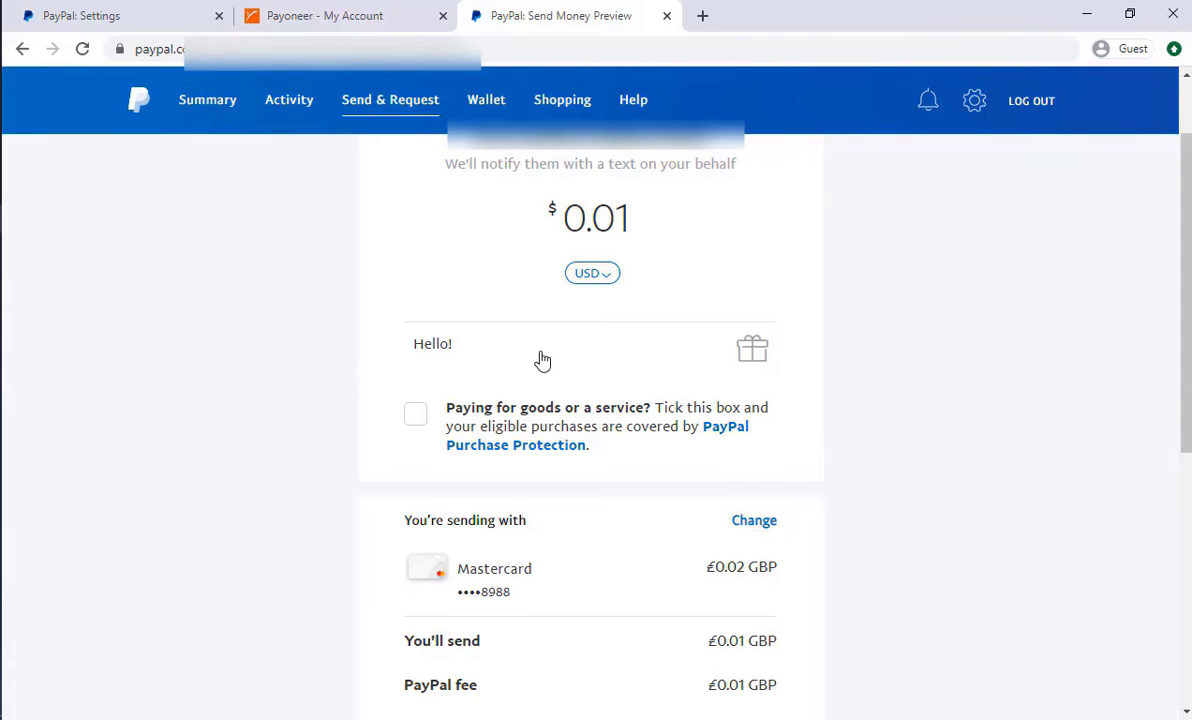
{"action": "scroll", "coordinate": [867, 447], "scroll_direction": "down", "scroll_amount": 5}
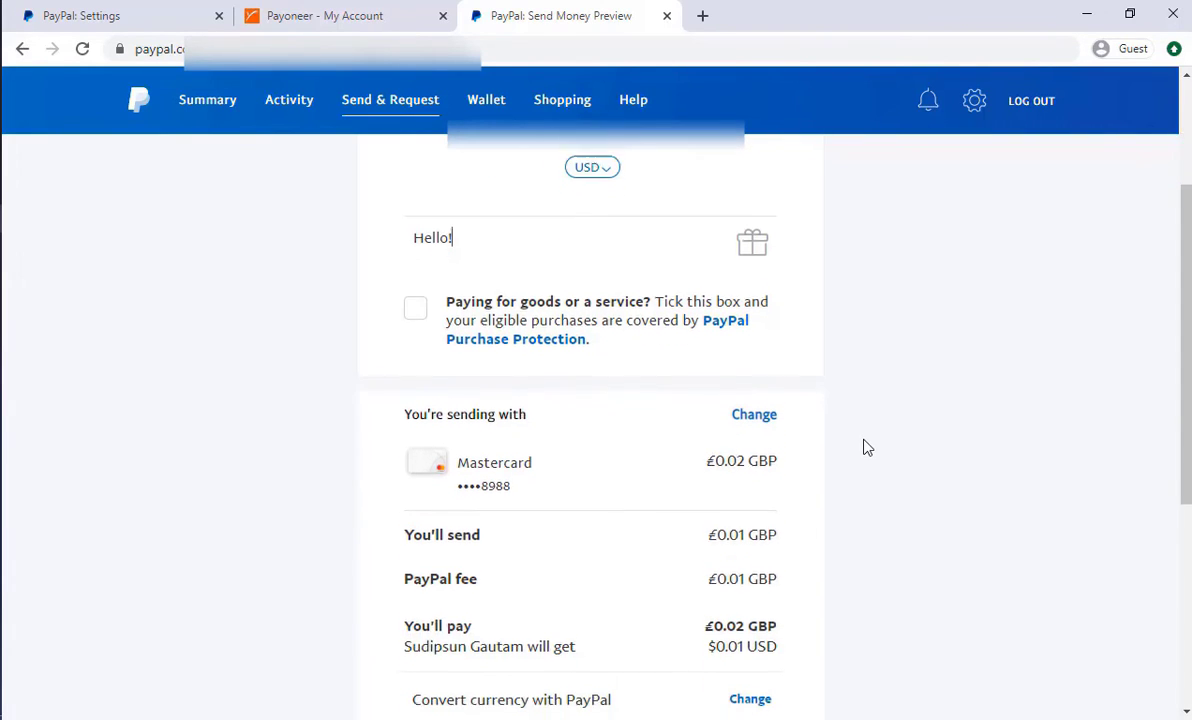
{"action": "left_click", "coordinate": [697, 573]}
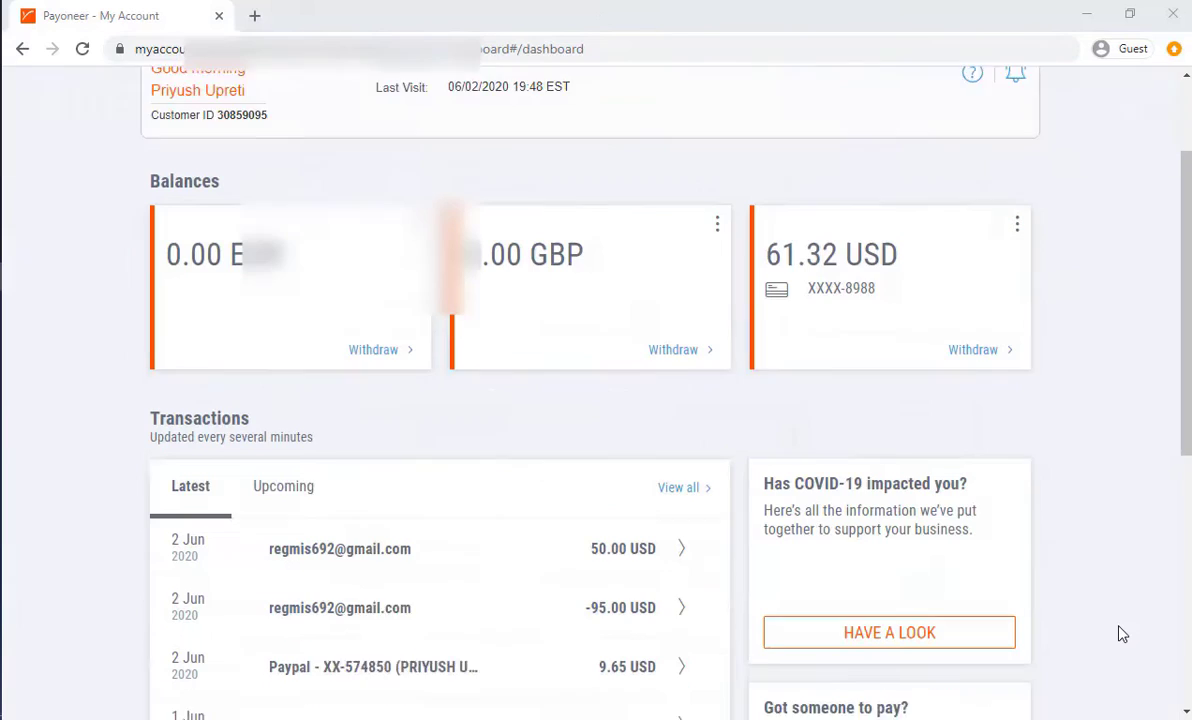
Review the details of the June 2020 maintenance fee in the latest Payoneer transactions, then close them
{"action": "scroll", "coordinate": [1122, 633], "scroll_direction": "down", "scroll_amount": 1}
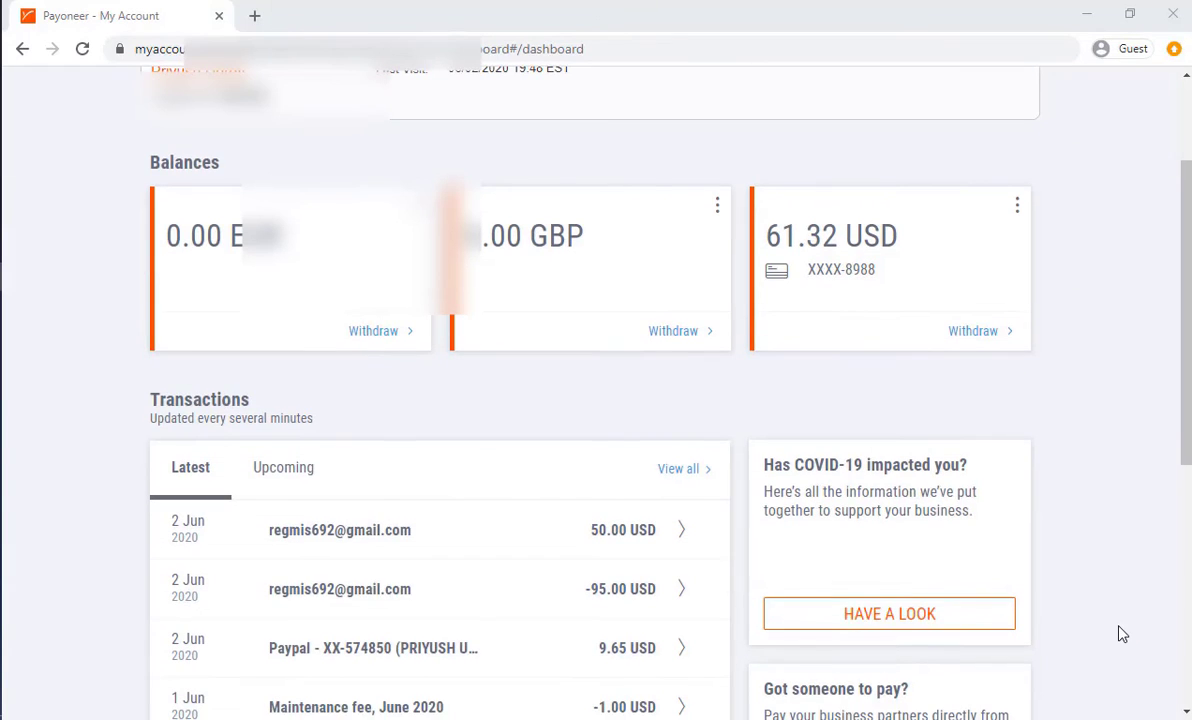
{"action": "scroll", "coordinate": [1122, 633], "scroll_direction": "down", "scroll_amount": 4}
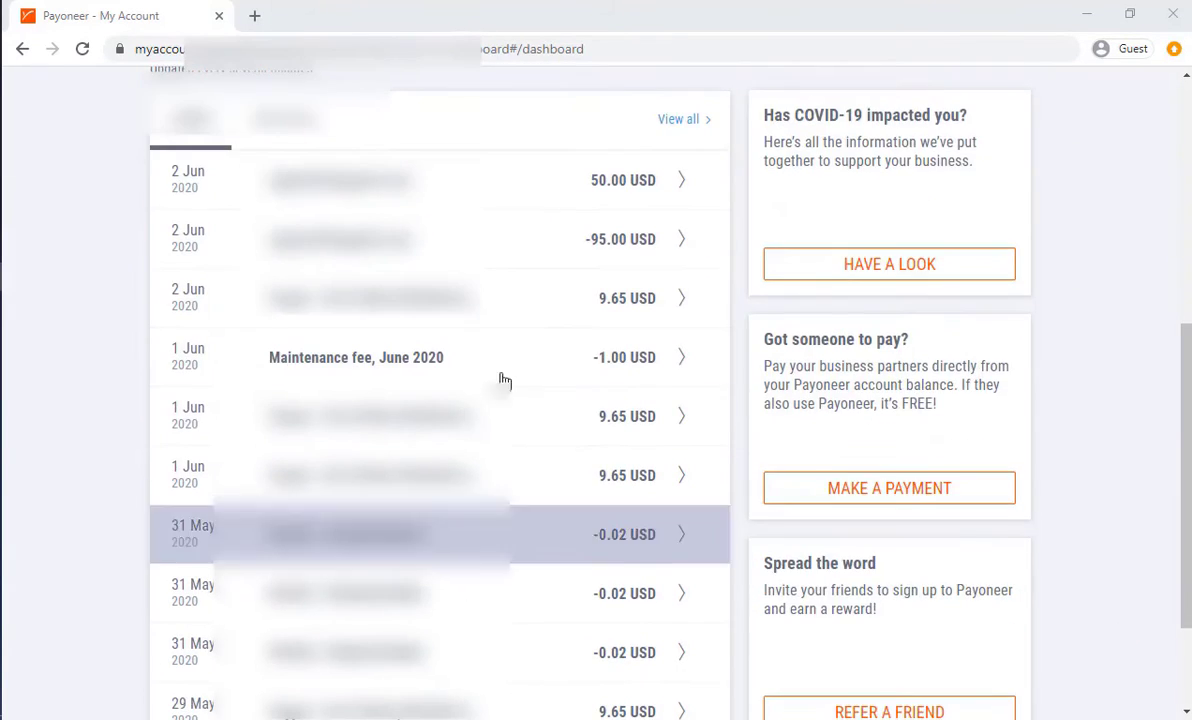
{"action": "left_click", "coordinate": [527, 358]}
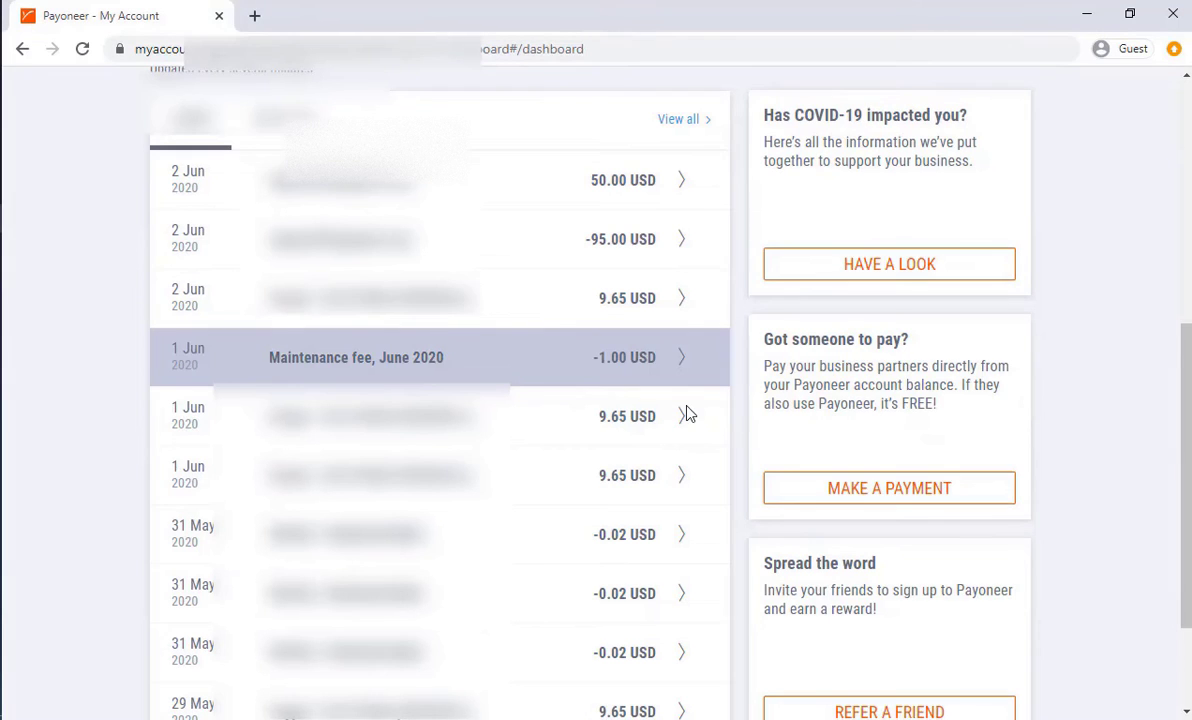
{"action": "triple_click", "coordinate": [412, 392]}
{"action": "left_click", "coordinate": [851, 202]}
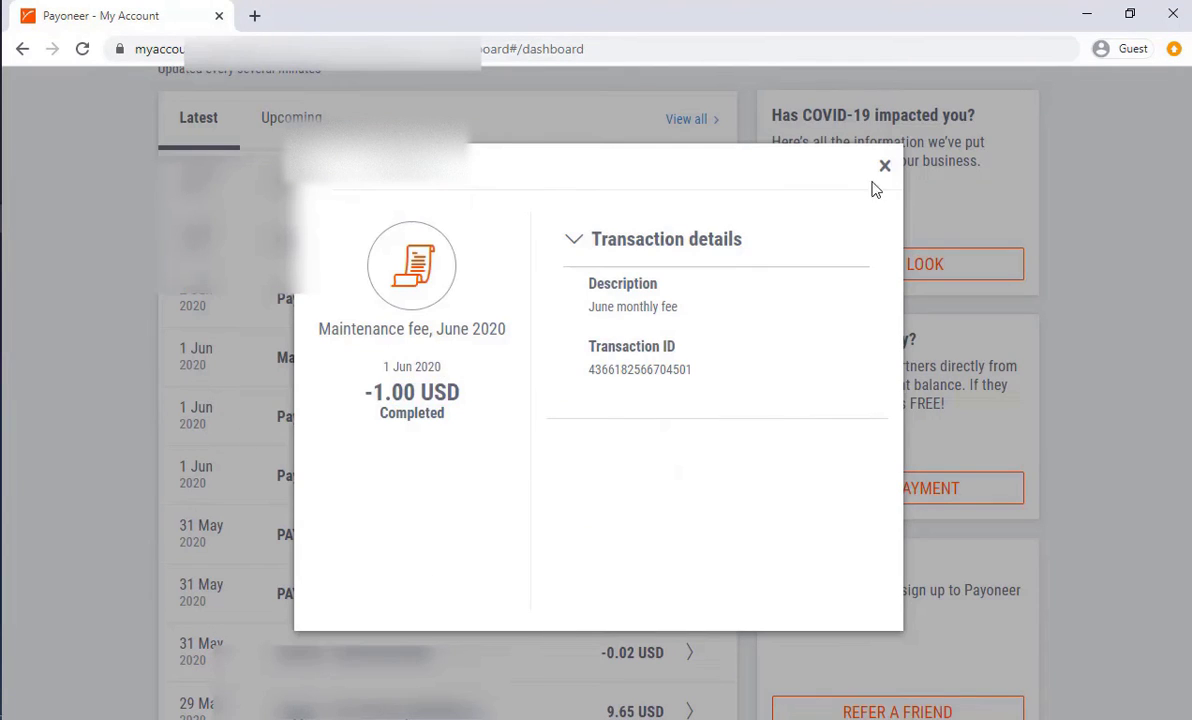
{"action": "left_click", "coordinate": [884, 166]}
Look over the currency balances and the list of latest transactions on the Payoneer dashboard
{"action": "scroll", "coordinate": [1062, 198], "scroll_direction": "up", "scroll_amount": 5}
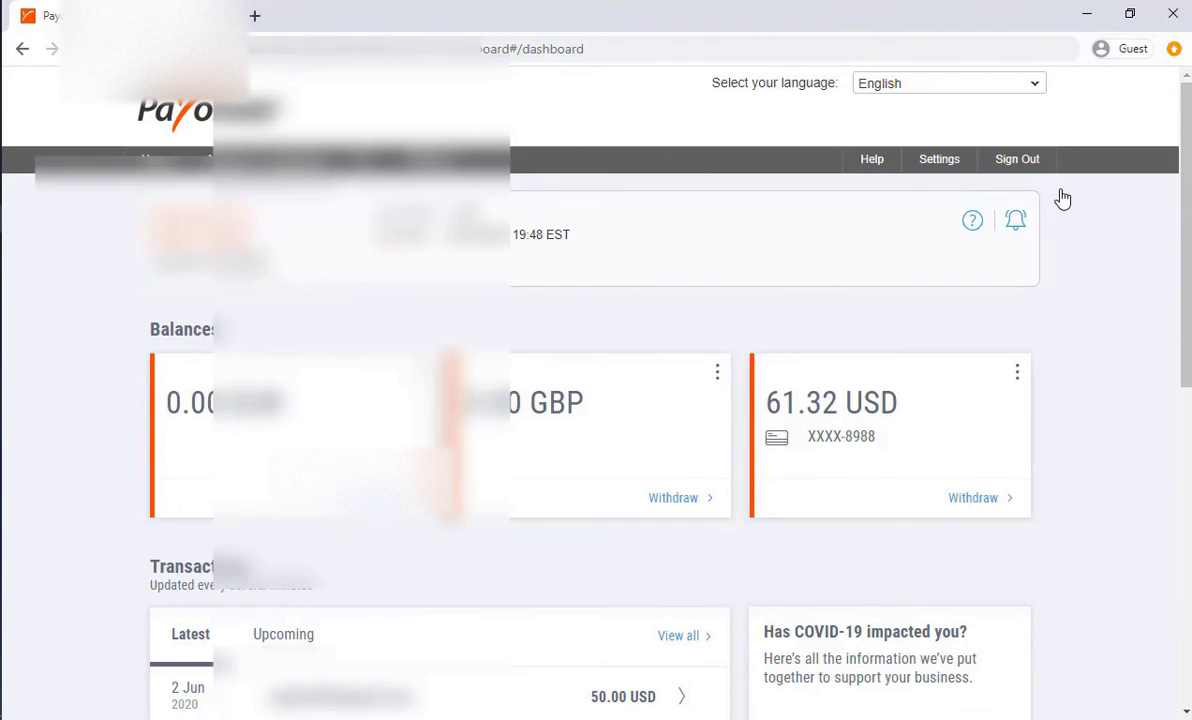
{"action": "scroll", "coordinate": [1063, 199], "scroll_direction": "down", "scroll_amount": 8}
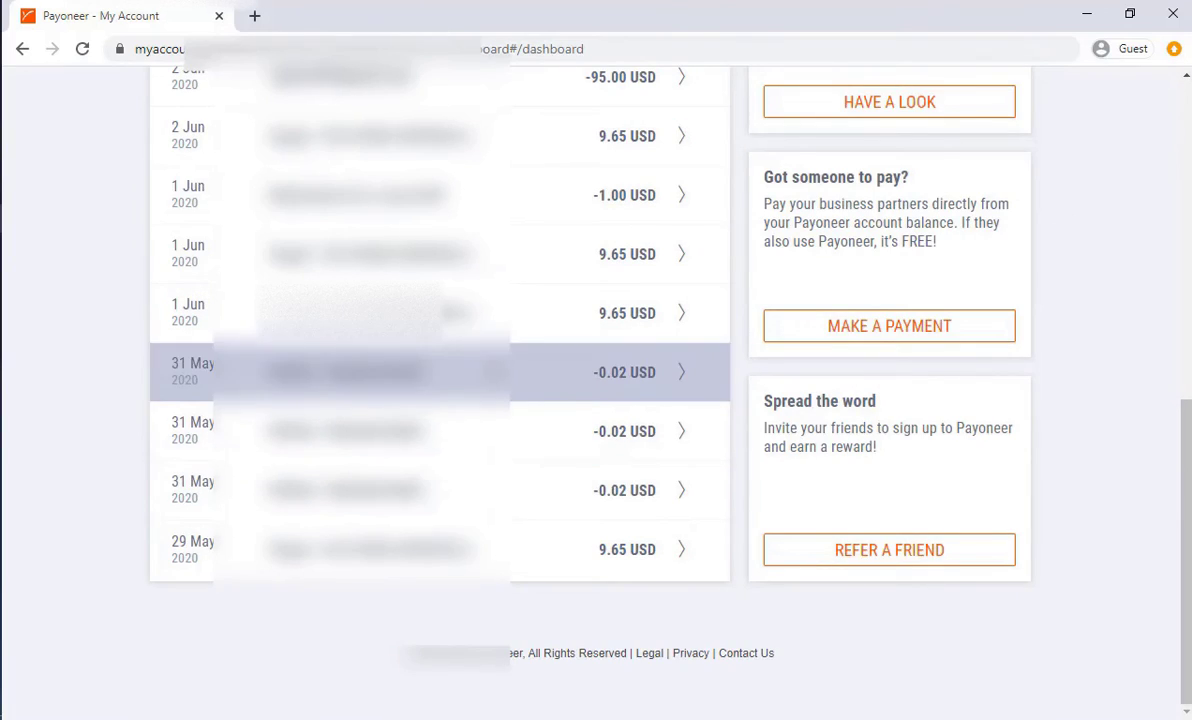
{"action": "scroll", "coordinate": [752, 595], "scroll_direction": "up", "scroll_amount": 4}
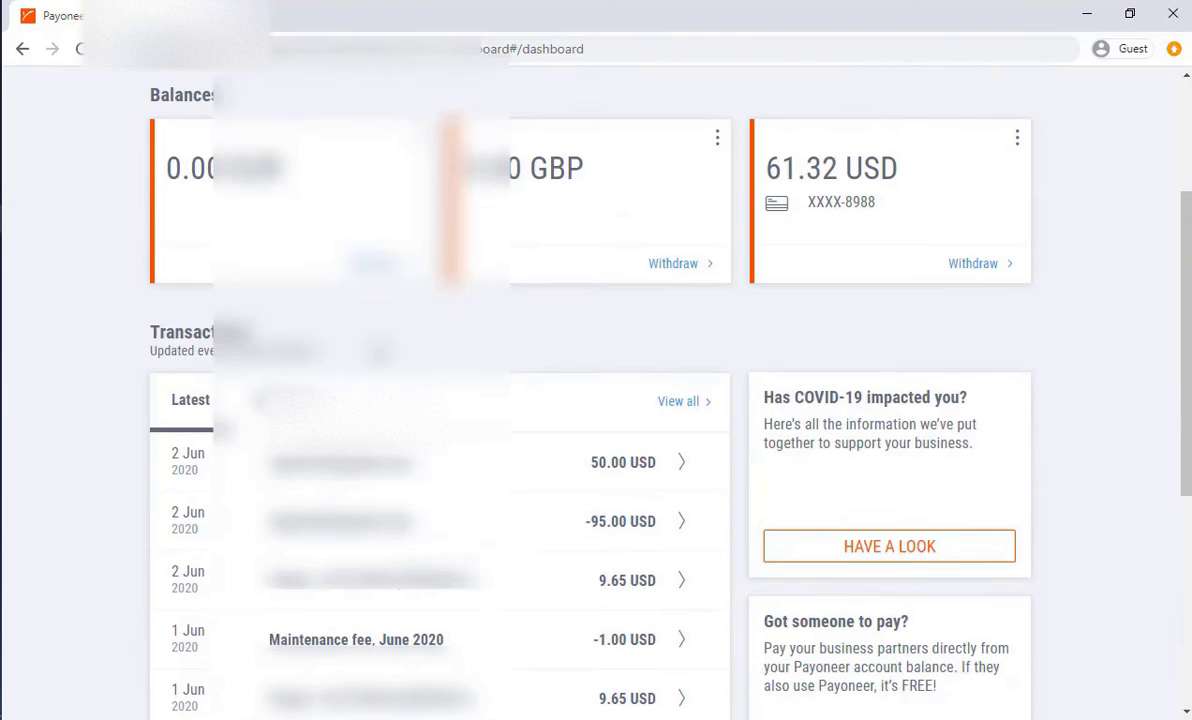
{"action": "scroll", "coordinate": [531, 350], "scroll_direction": "up", "scroll_amount": 3}
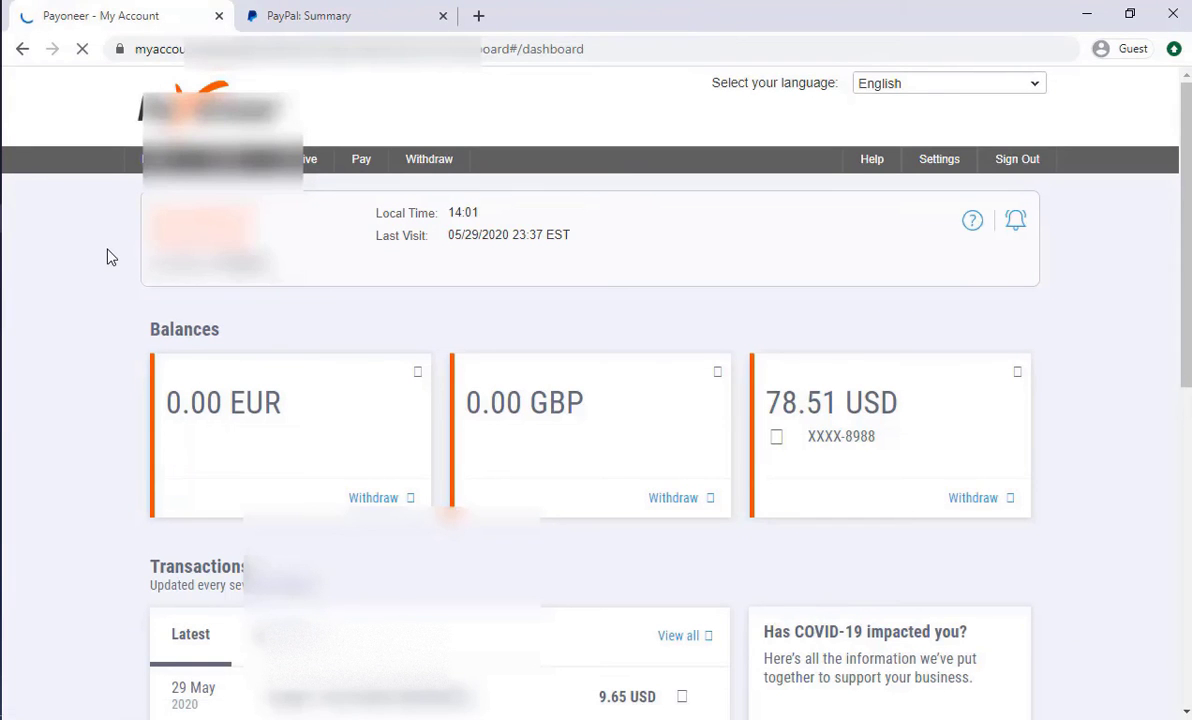
{"action": "scroll", "coordinate": [107, 257], "scroll_direction": "down", "scroll_amount": 1}
{"action": "scroll", "coordinate": [107, 257], "scroll_direction": "down", "scroll_amount": 3}
{"action": "left_click", "coordinate": [268, 426]}
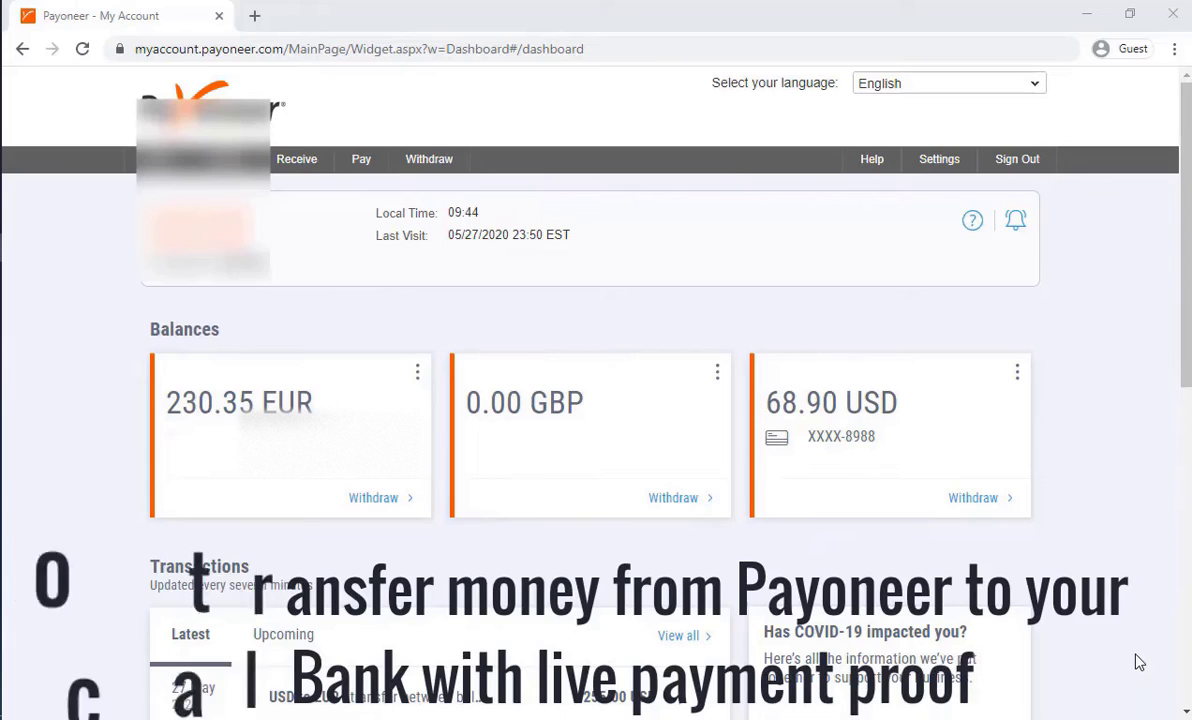
Review the summary and transaction details of the 27 May USD to EUR transfer between balances, then close them
{"action": "scroll", "coordinate": [1138, 662], "scroll_direction": "down", "scroll_amount": 1}
{"action": "scroll", "coordinate": [1138, 662], "scroll_direction": "down", "scroll_amount": 1}
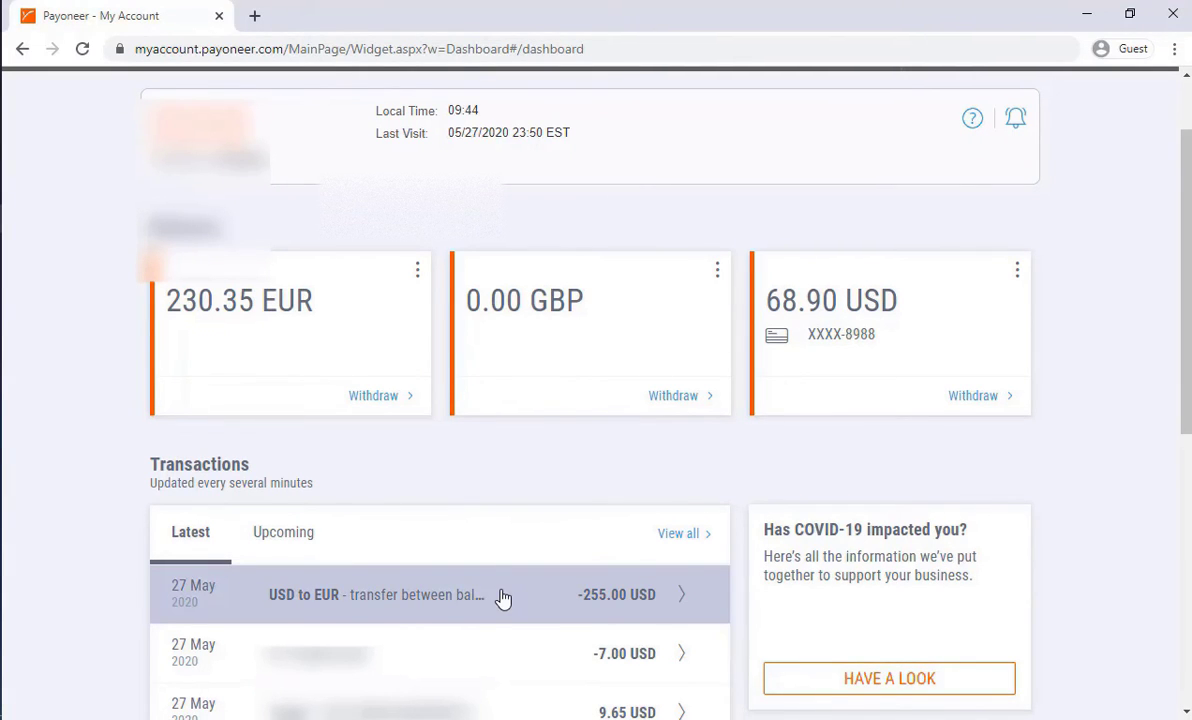
{"action": "left_click", "coordinate": [338, 603]}
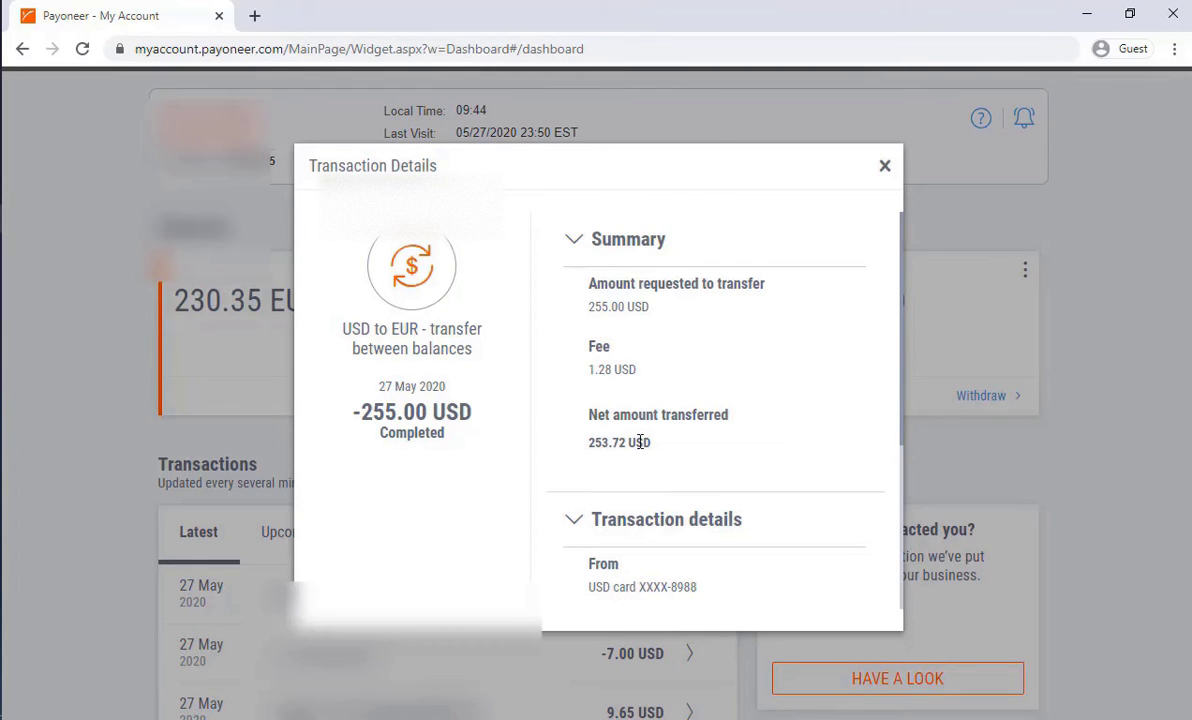
{"action": "scroll", "coordinate": [686, 385], "scroll_direction": "down", "scroll_amount": 3}
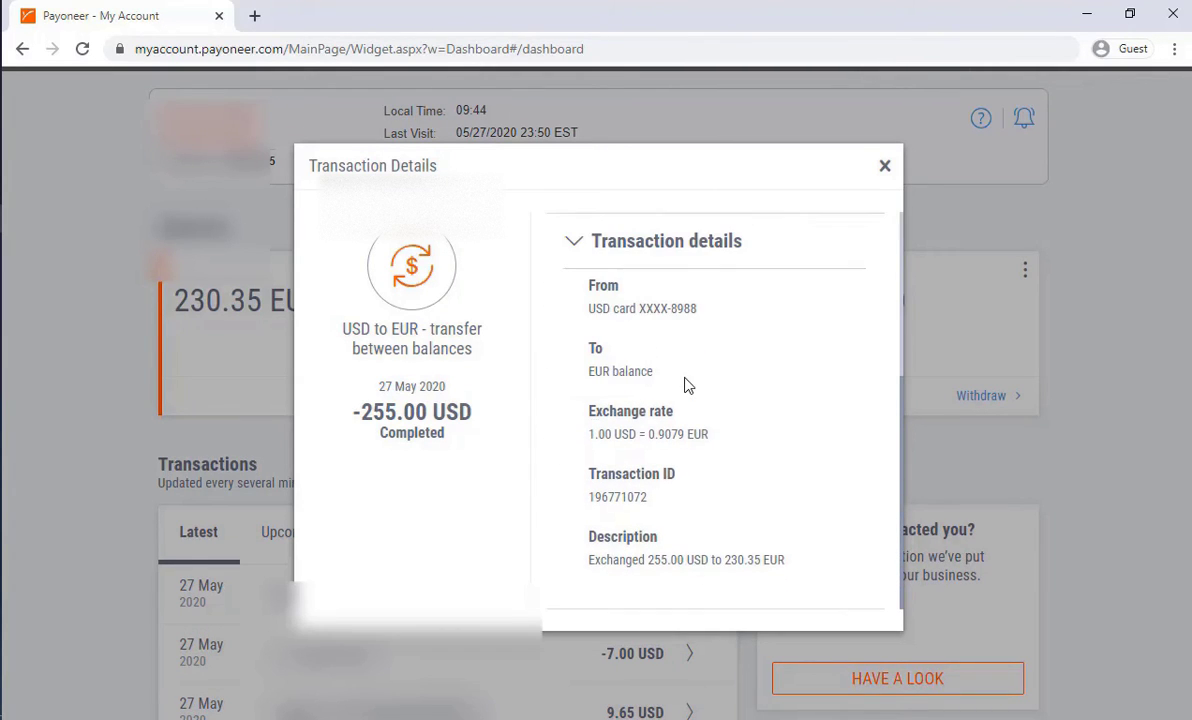
{"action": "left_click", "coordinate": [885, 166]}
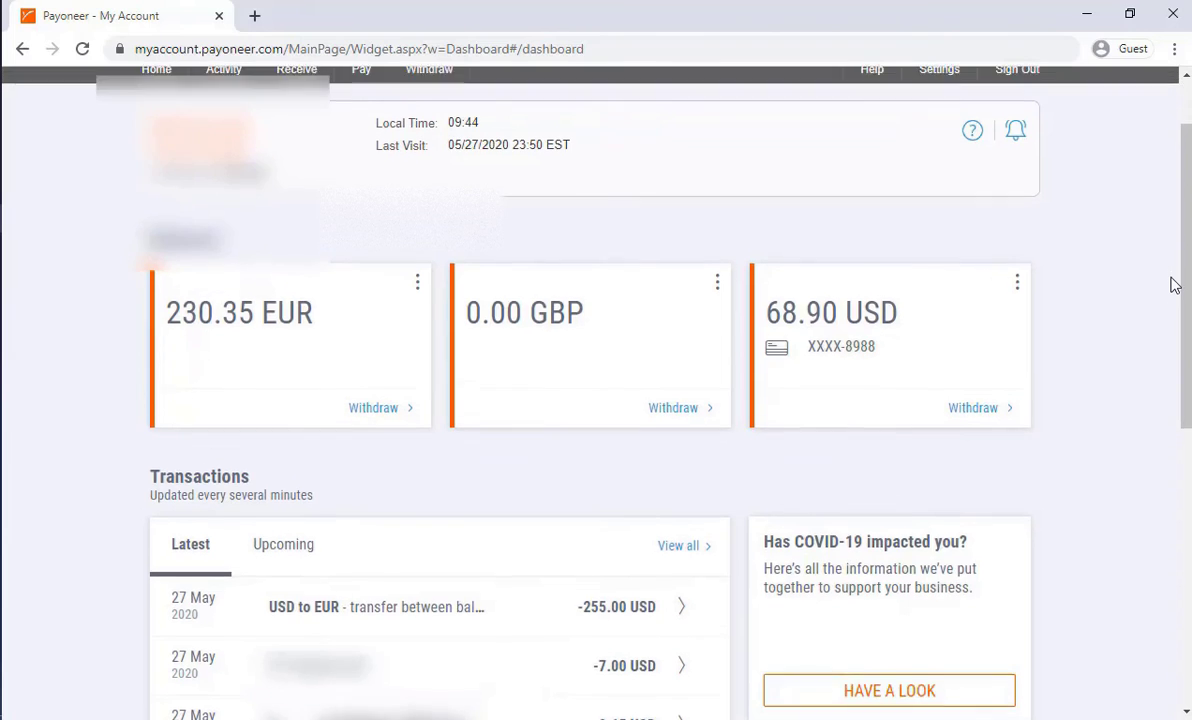
Open the withdrawal to bank account page to view the balances available for withdrawal
{"action": "scroll", "coordinate": [1175, 285], "scroll_direction": "up", "scroll_amount": 1}
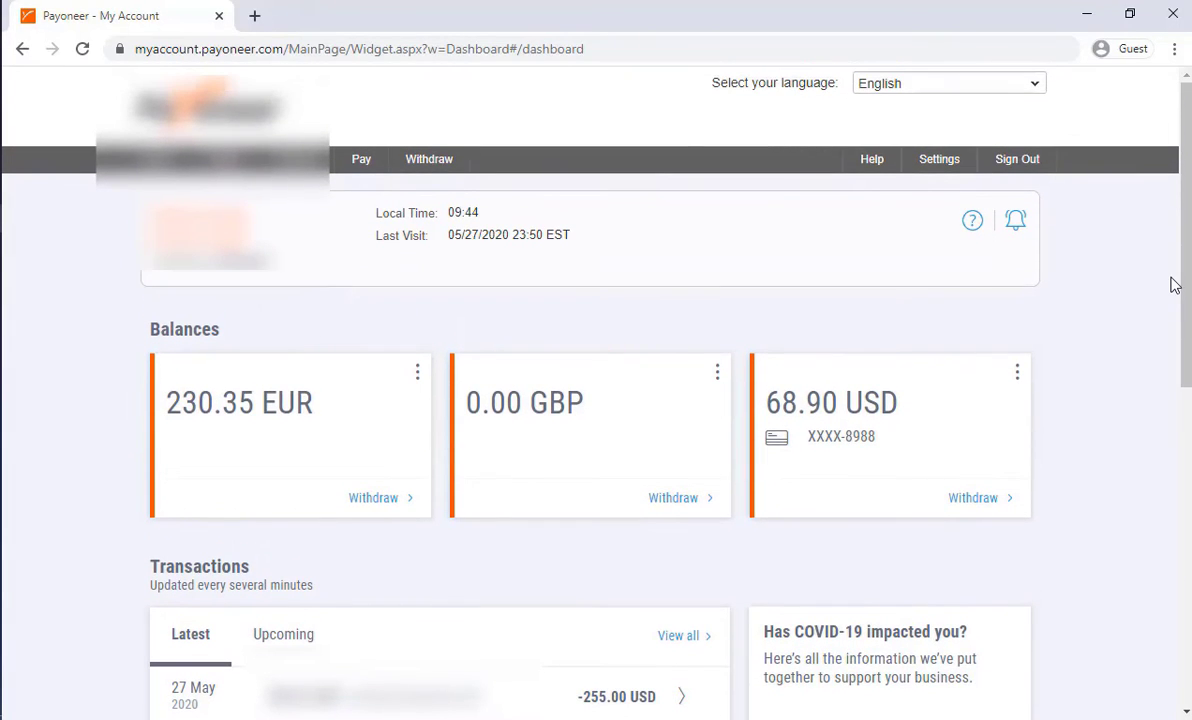
{"action": "mouse_move", "coordinate": [432, 163]}
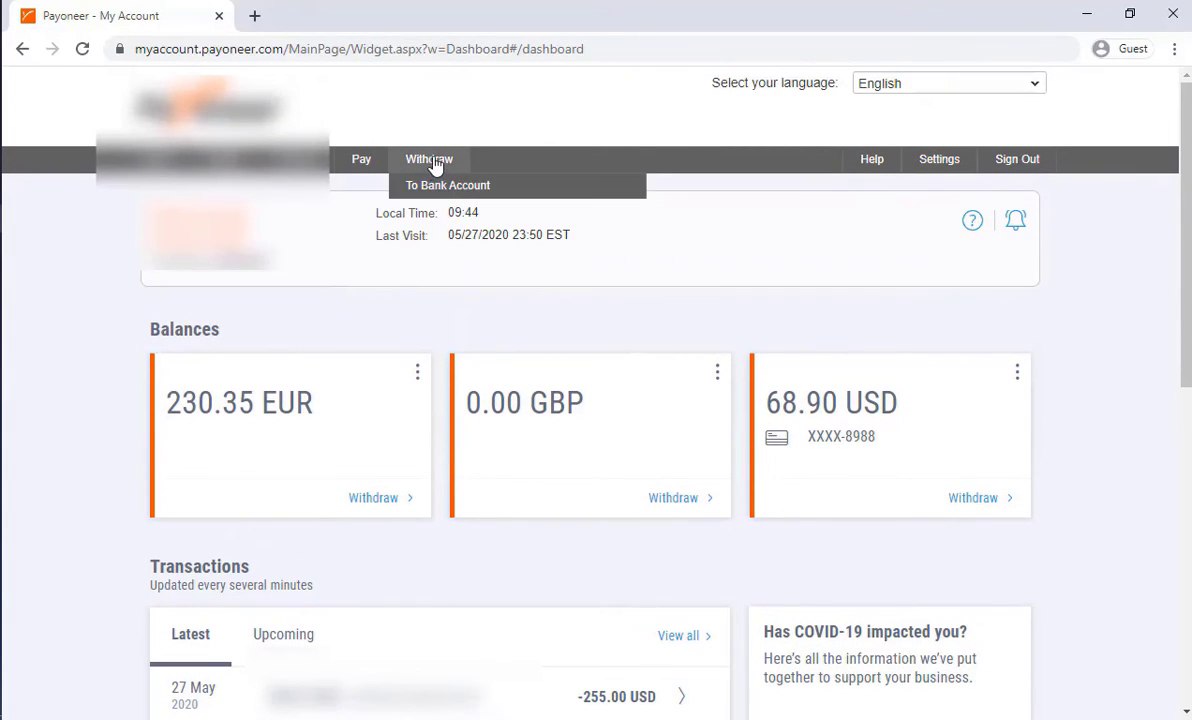
{"action": "left_click", "coordinate": [440, 186]}
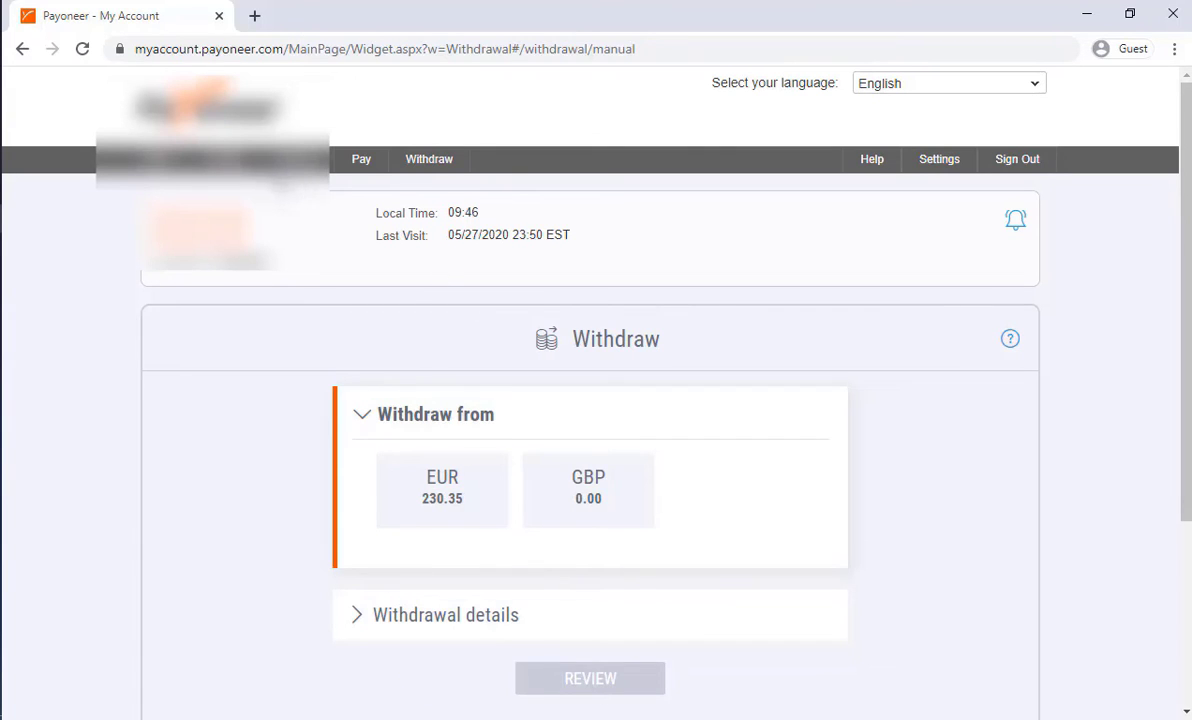
In Manage Currencies, get the rate for transferring 50 USD from the USD card to the EUR balance
{"action": "mouse_move", "coordinate": [215, 160]}
{"action": "left_click", "coordinate": [245, 238]}
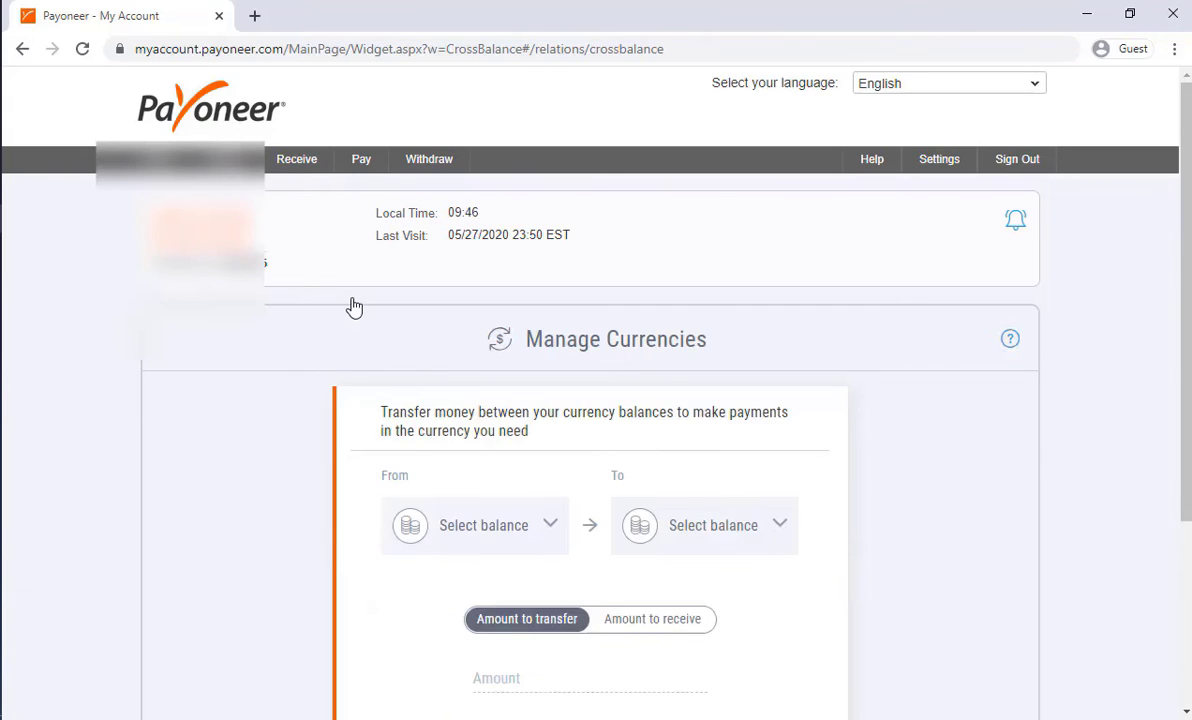
{"action": "scroll", "coordinate": [400, 308], "scroll_direction": "down", "scroll_amount": 2}
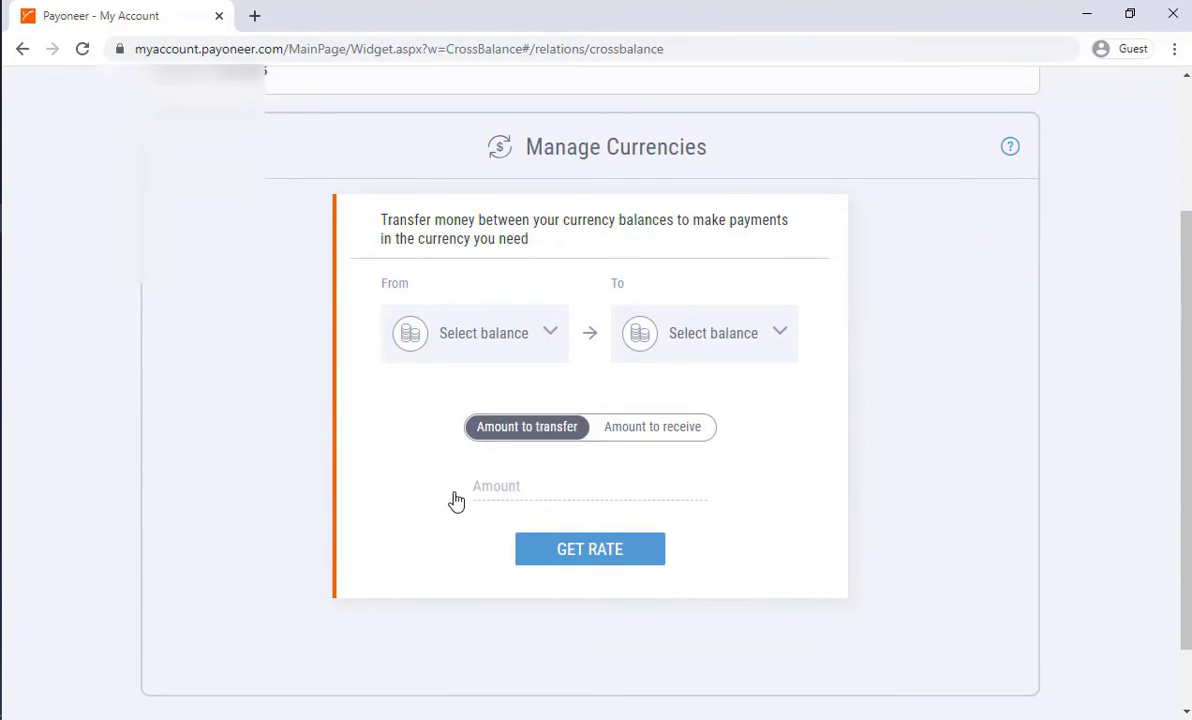
{"action": "left_click", "coordinate": [655, 340]}
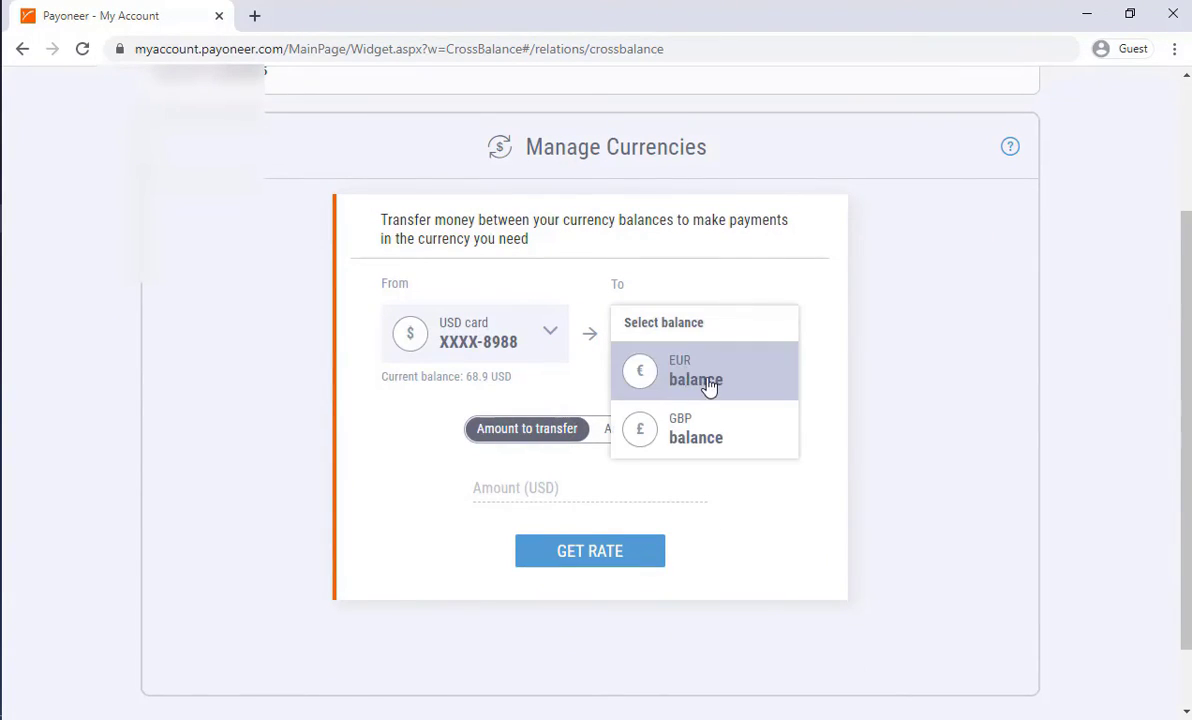
{"action": "left_click", "coordinate": [709, 386]}
{"action": "left_click", "coordinate": [594, 483]}
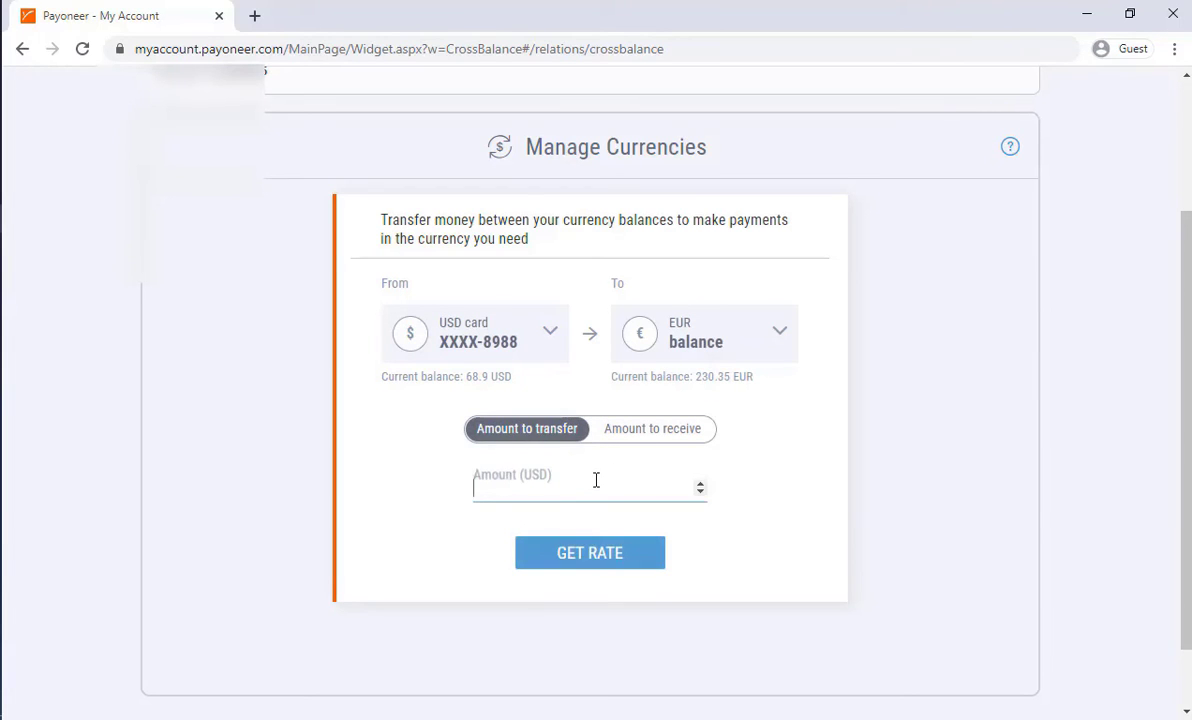
{"action": "type", "text": "50"}
{"action": "left_click", "coordinate": [620, 555]}
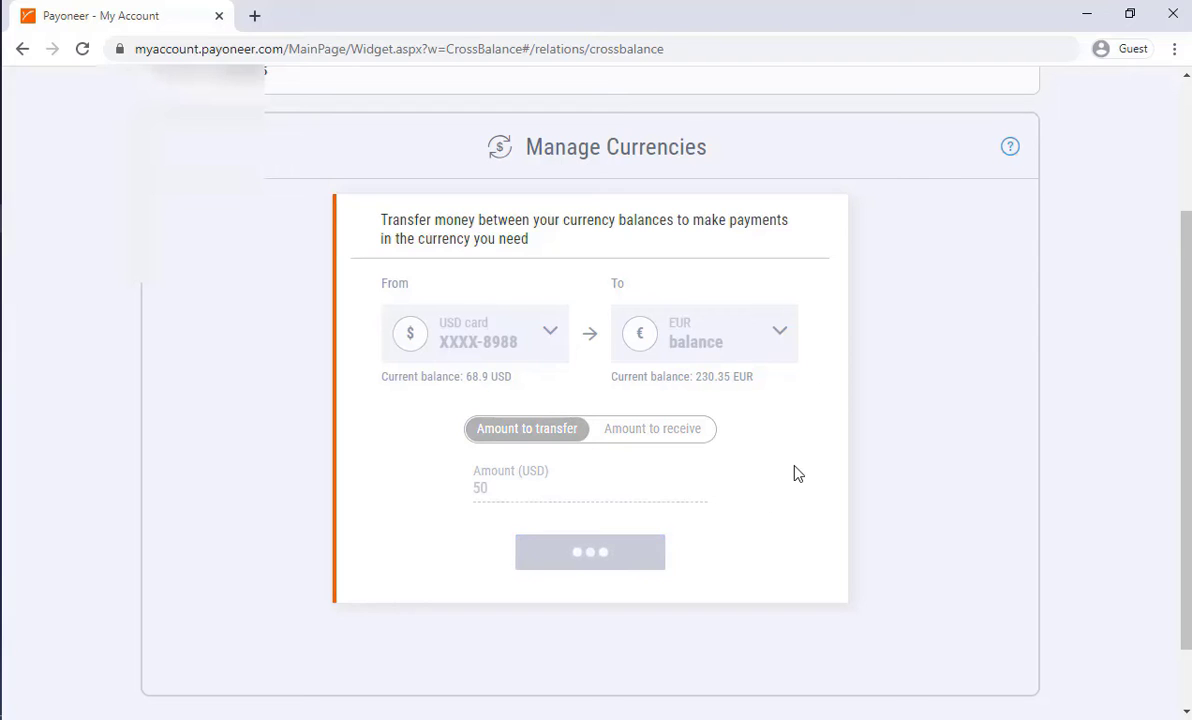
Examine the amount to receive, the mid-market rate and the deducted fee of the currency transfer quote
{"action": "scroll", "coordinate": [795, 473], "scroll_direction": "down", "scroll_amount": 3}
{"action": "scroll", "coordinate": [797, 473], "scroll_direction": "down", "scroll_amount": 2}
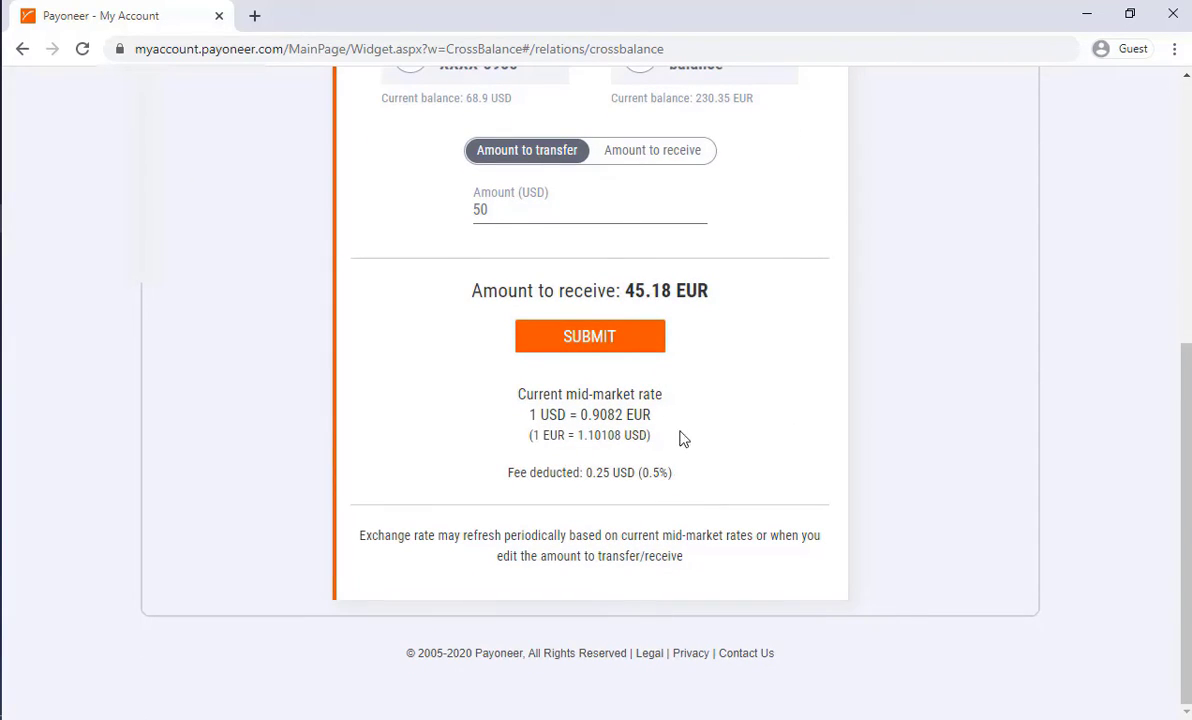
{"action": "double_click", "coordinate": [655, 478]}
{"action": "left_click_drag", "start_coordinate": [708, 471], "coordinate": [394, 418]}
{"action": "left_click", "coordinate": [394, 418]}
{"action": "left_click", "coordinate": [556, 348]}
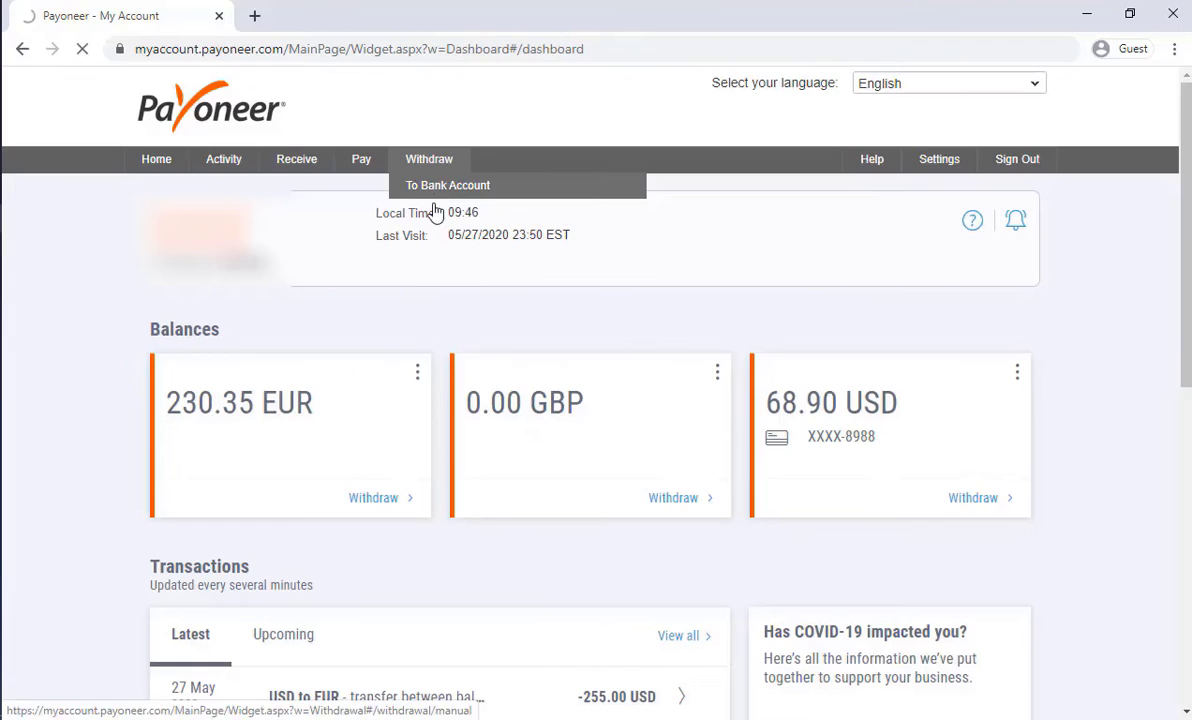
Start a withdrawal to a bank account from the EUR balance, with NIC ASIA BANK as the destination
{"action": "left_click", "coordinate": [468, 190]}
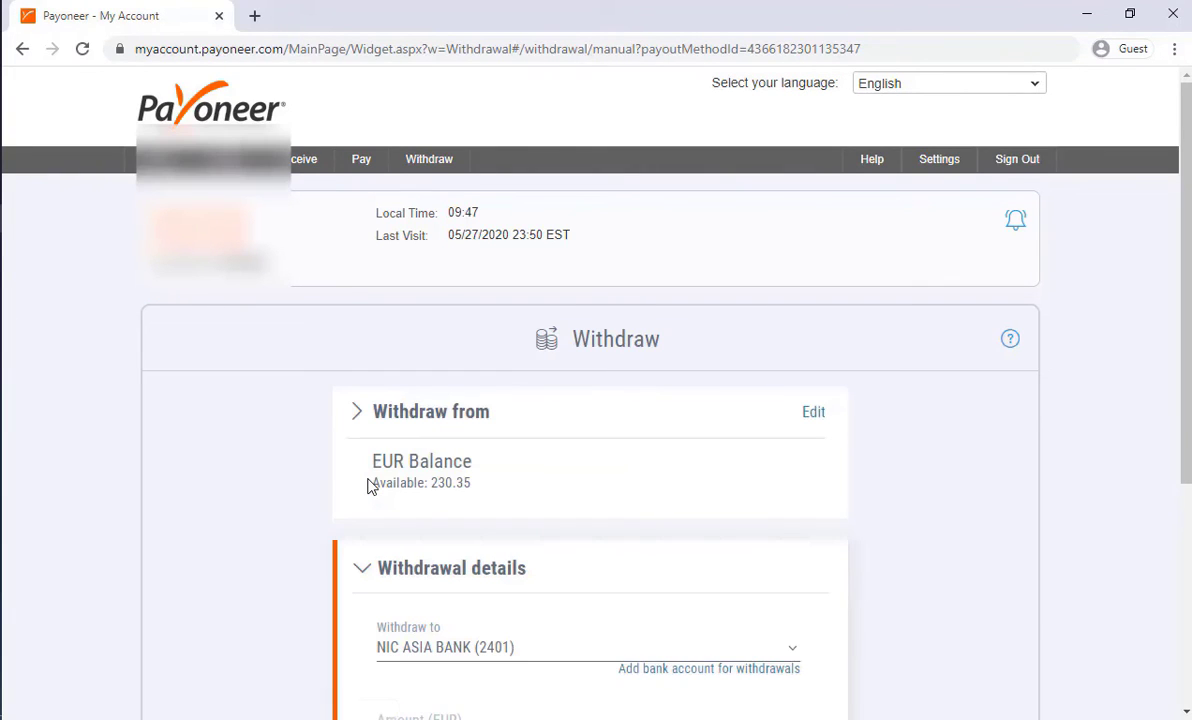
{"action": "scroll", "coordinate": [367, 485], "scroll_direction": "down", "scroll_amount": 3}
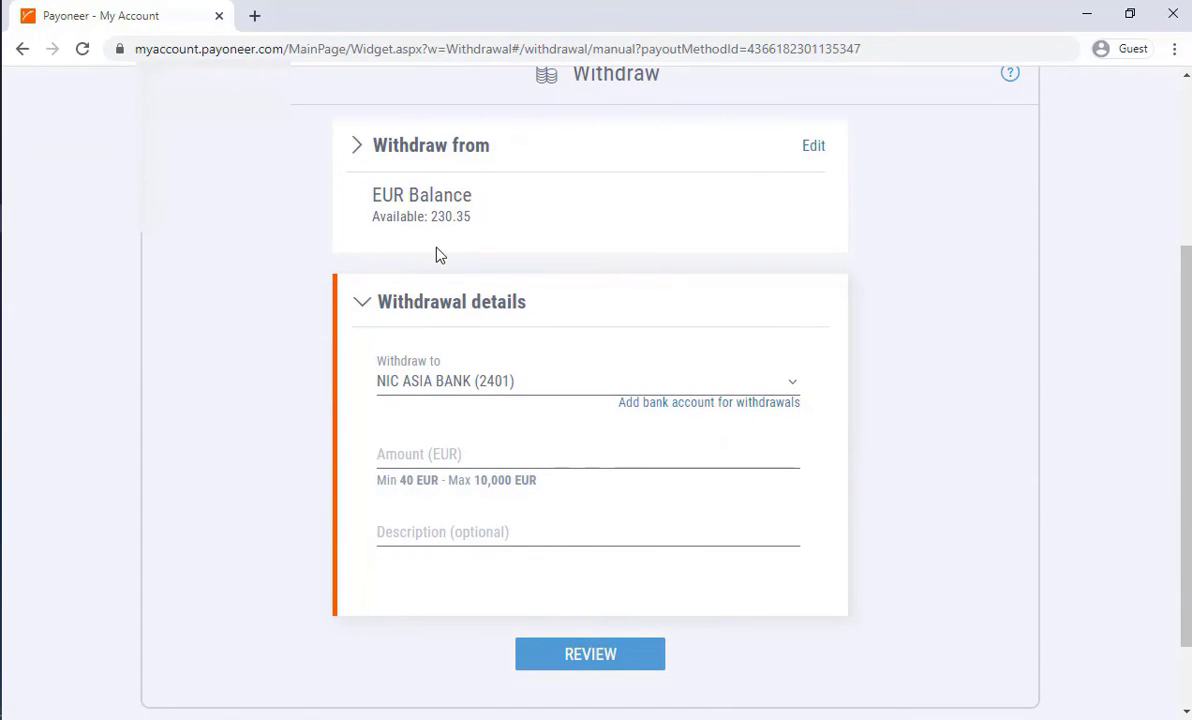
{"action": "scroll", "coordinate": [440, 255], "scroll_direction": "down", "scroll_amount": 1}
{"action": "scroll", "coordinate": [459, 239], "scroll_direction": "up", "scroll_amount": 1}
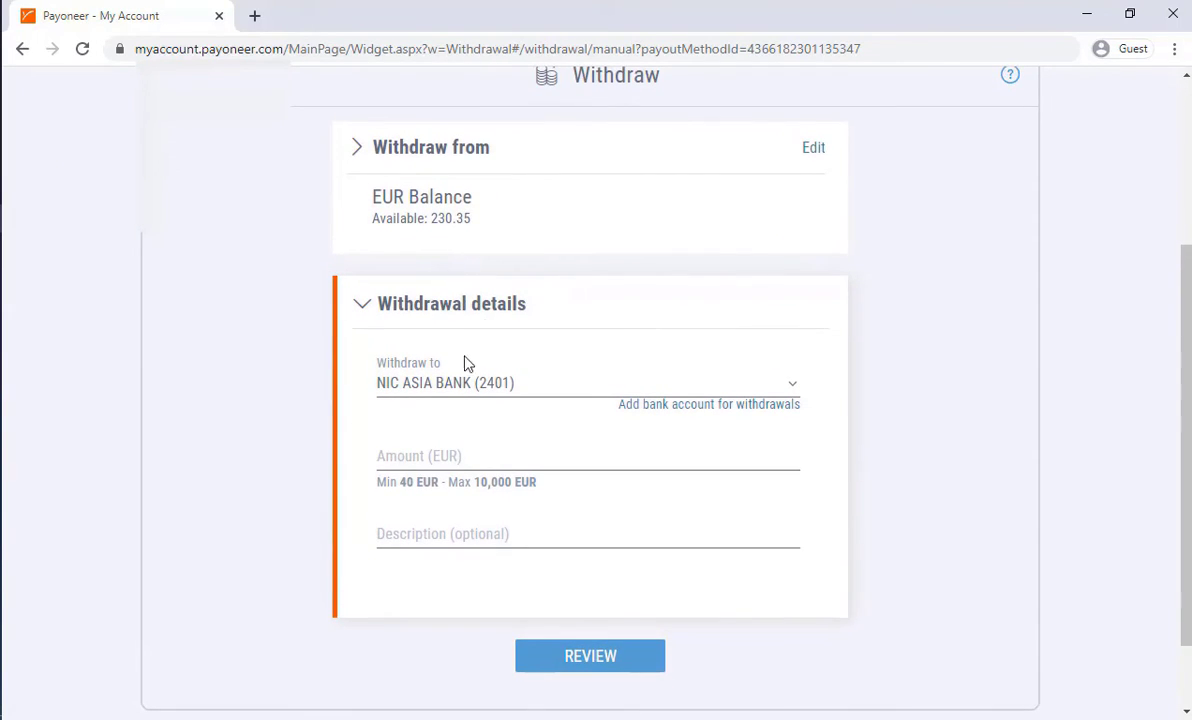
Set the withdrawal amount to 230.35 EUR, add the description "My Earnings! 😜" and bring up the withdrawal review
{"action": "left_click", "coordinate": [472, 452]}
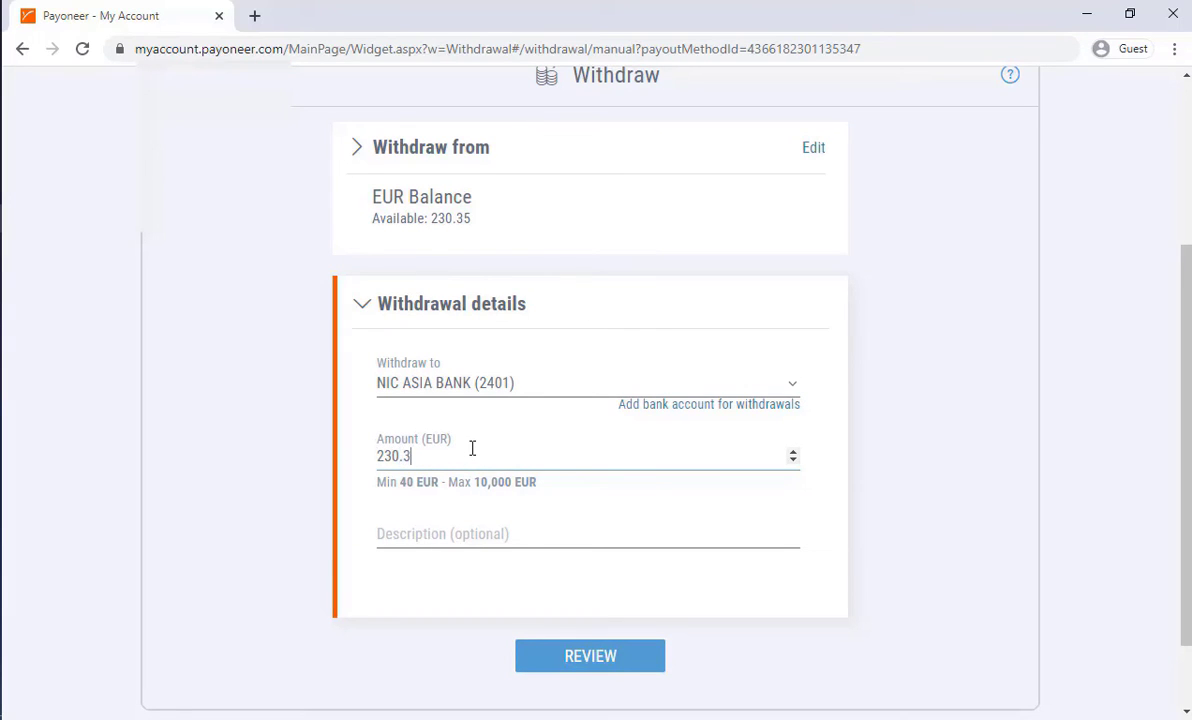
{"action": "left_click", "coordinate": [467, 531]}
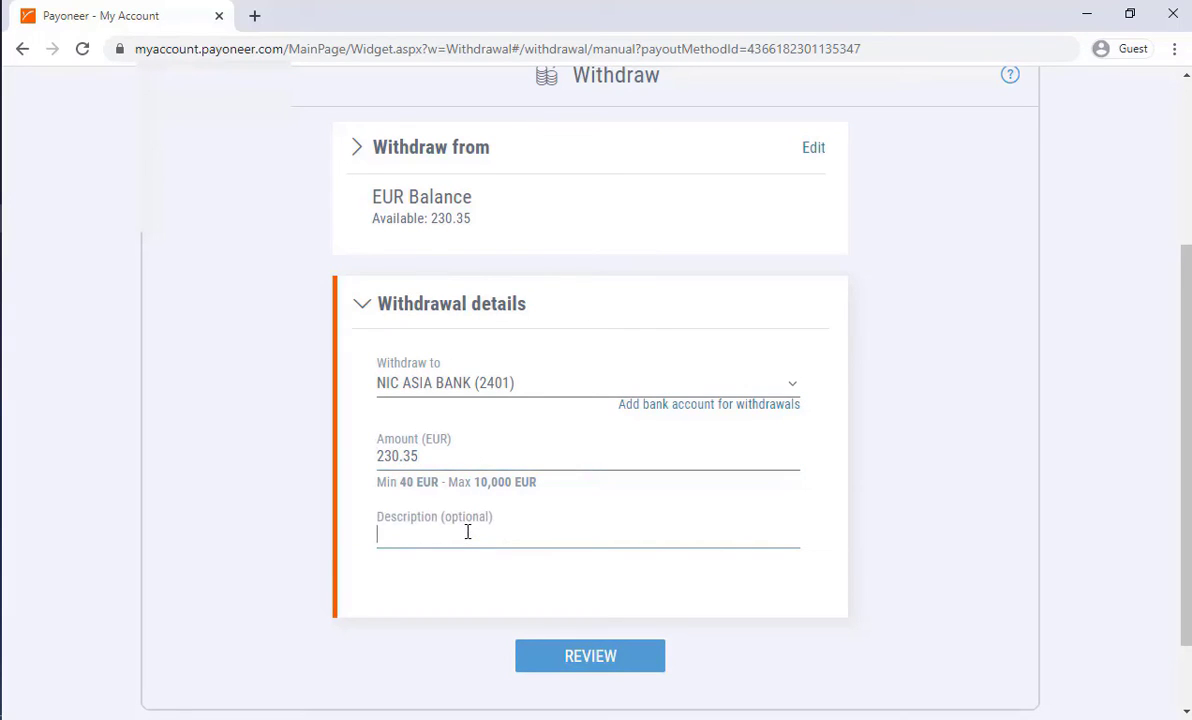
{"action": "type", "text": "My Earnings!"}
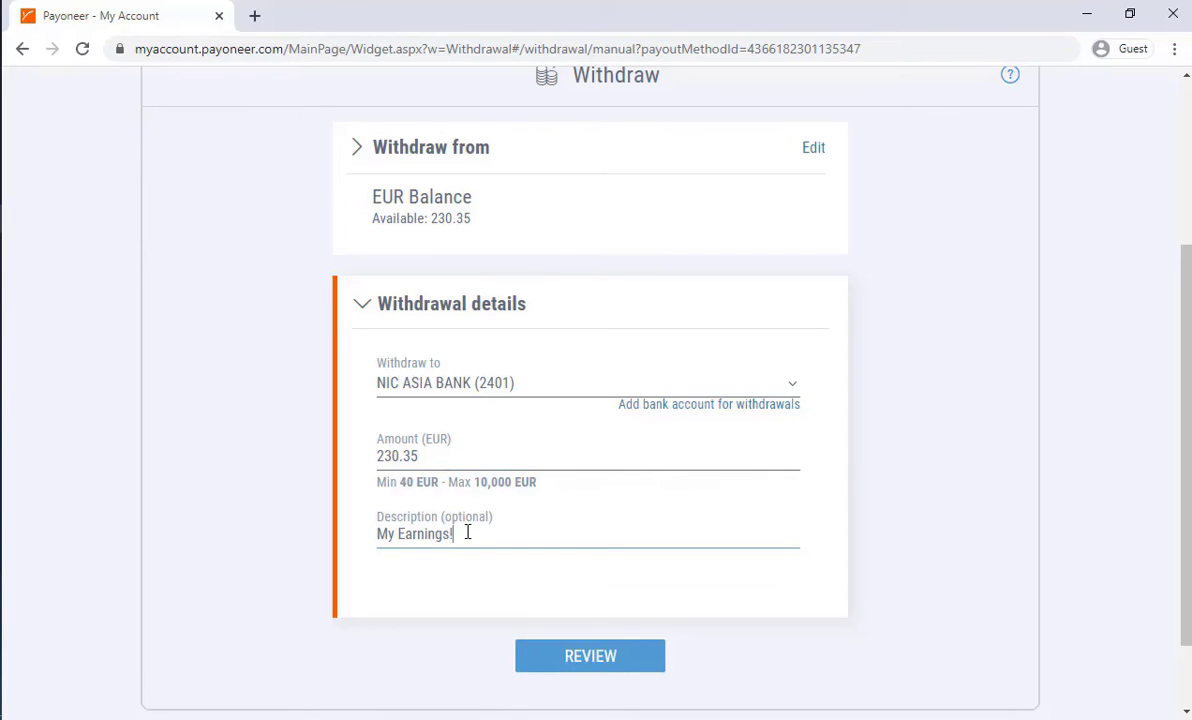
{"action": "type", "text": "😛"}
{"action": "scroll", "coordinate": [801, 553], "scroll_direction": "down", "scroll_amount": 1}
{"action": "left_click", "coordinate": [632, 569]}
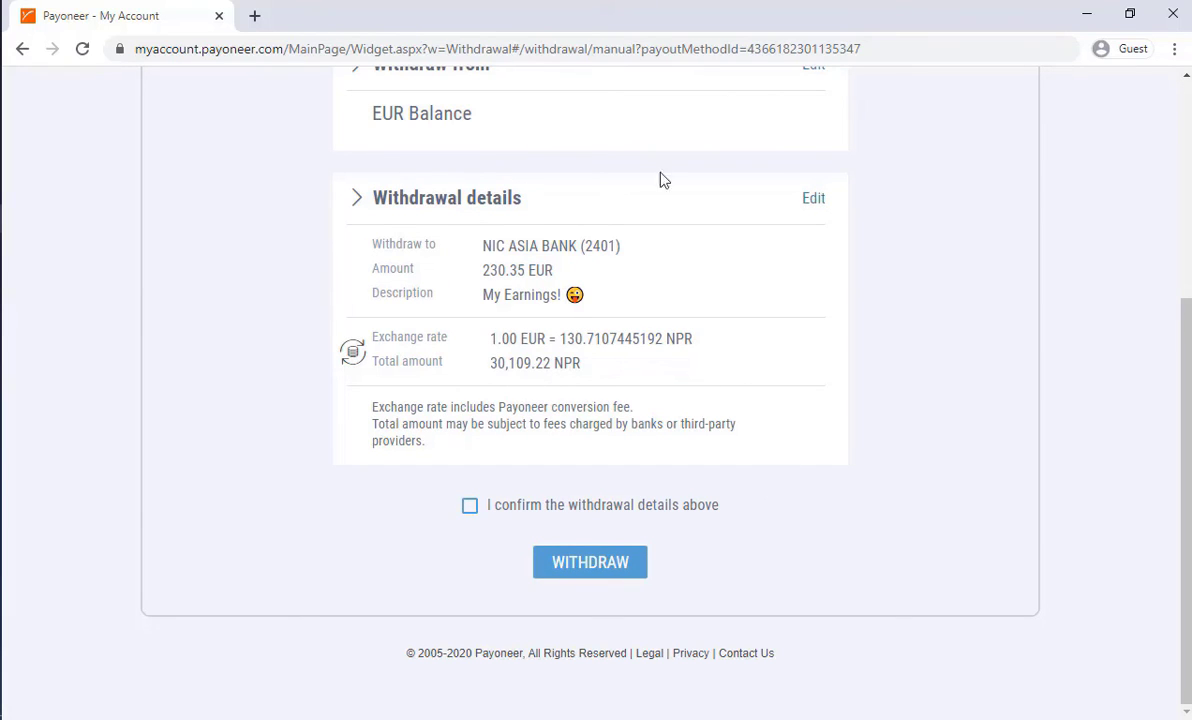
Confirm the withdrawal details, submit the withdrawal, and check the local time and last visit on the account page
{"action": "left_click", "coordinate": [476, 507]}
{"action": "left_click", "coordinate": [582, 590]}
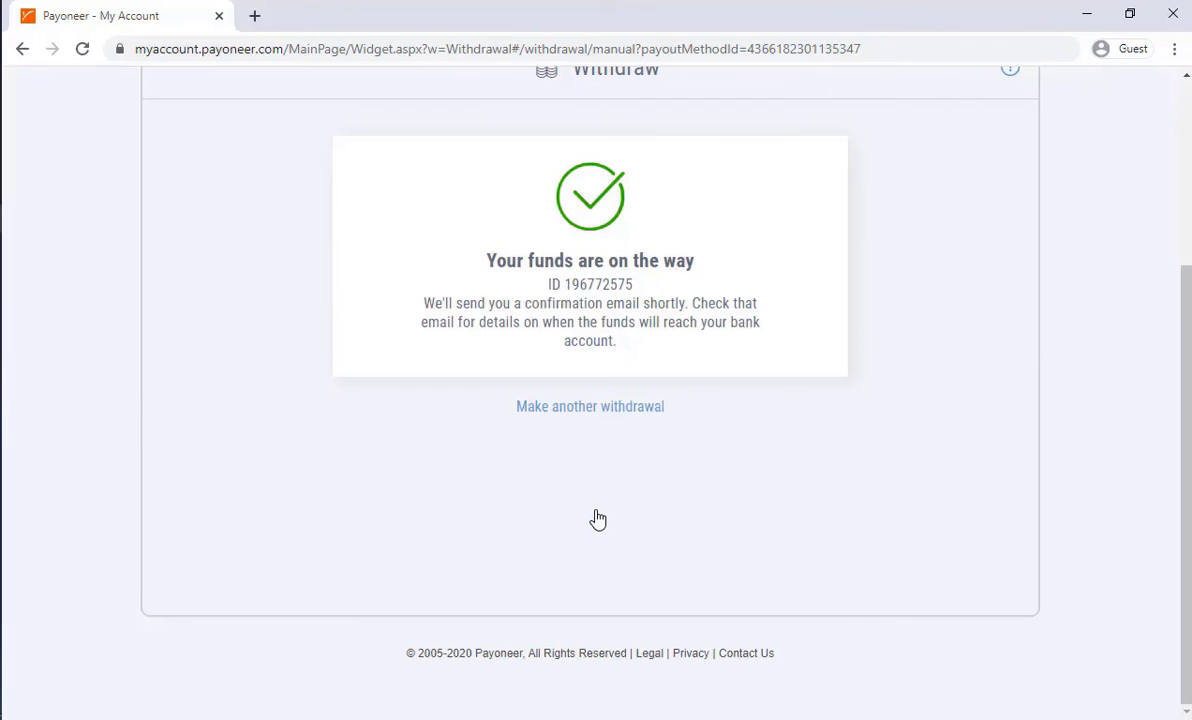
{"action": "scroll", "coordinate": [597, 519], "scroll_direction": "up", "scroll_amount": 2}
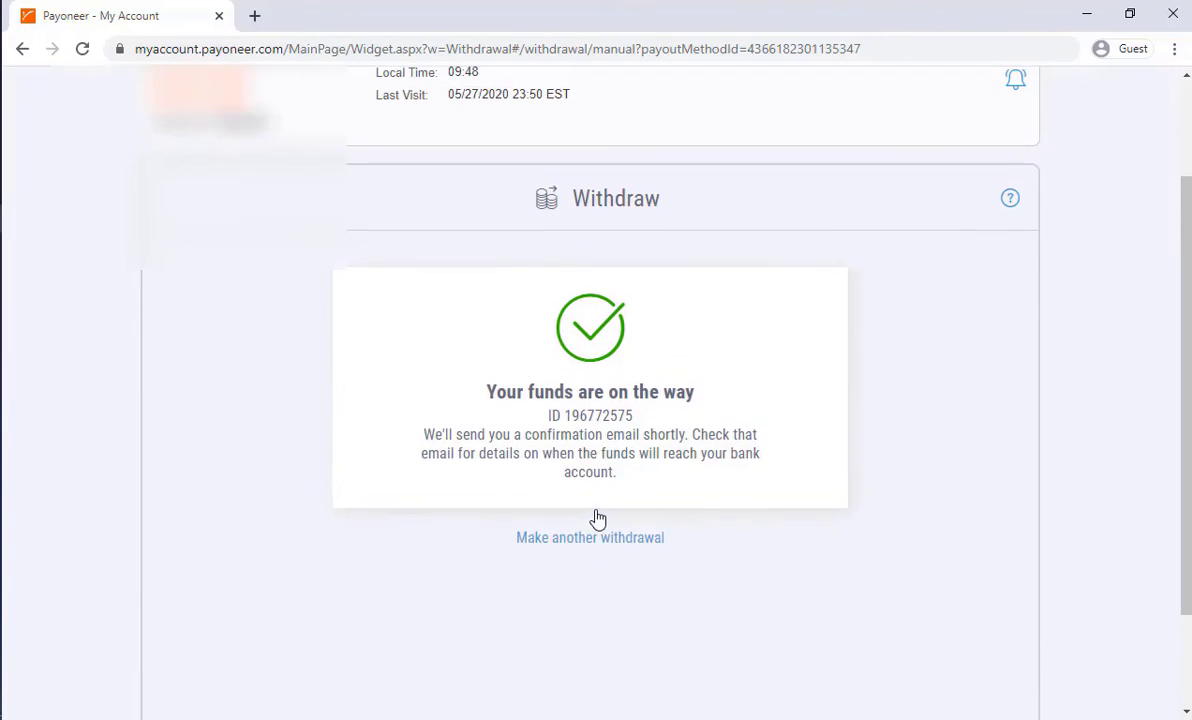
{"action": "scroll", "coordinate": [597, 519], "scroll_direction": "up", "scroll_amount": 1}
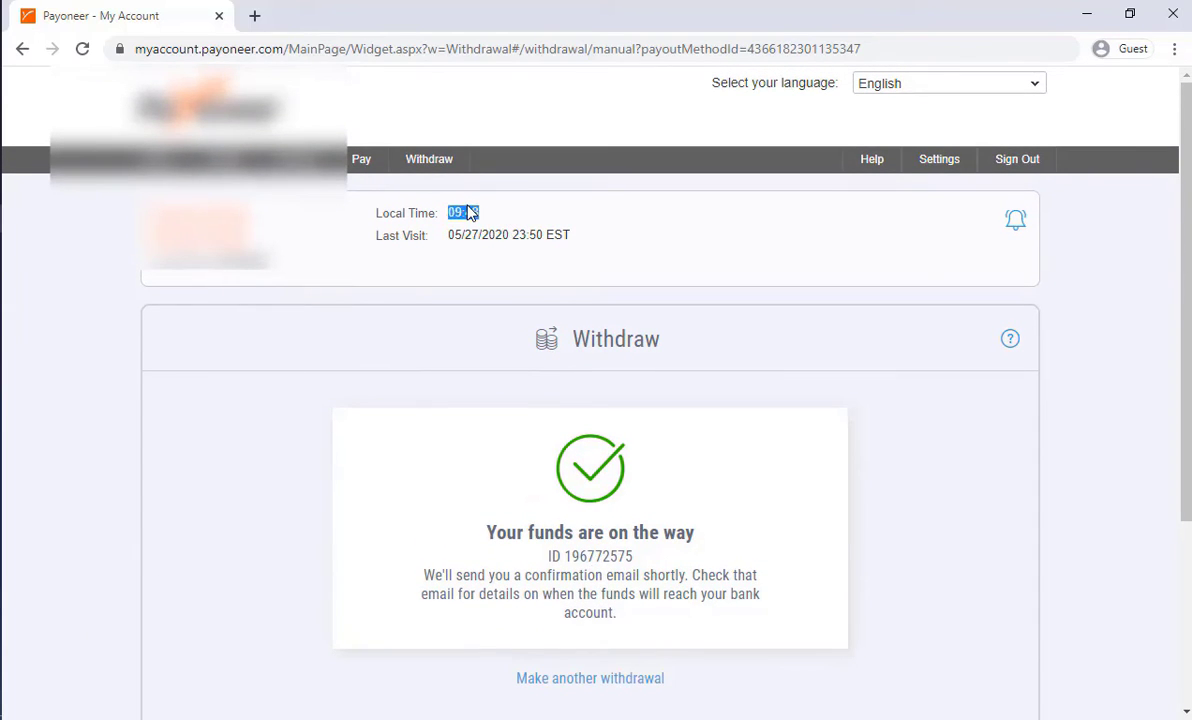
{"action": "triple_click", "coordinate": [467, 236]}
{"action": "left_click", "coordinate": [447, 275]}
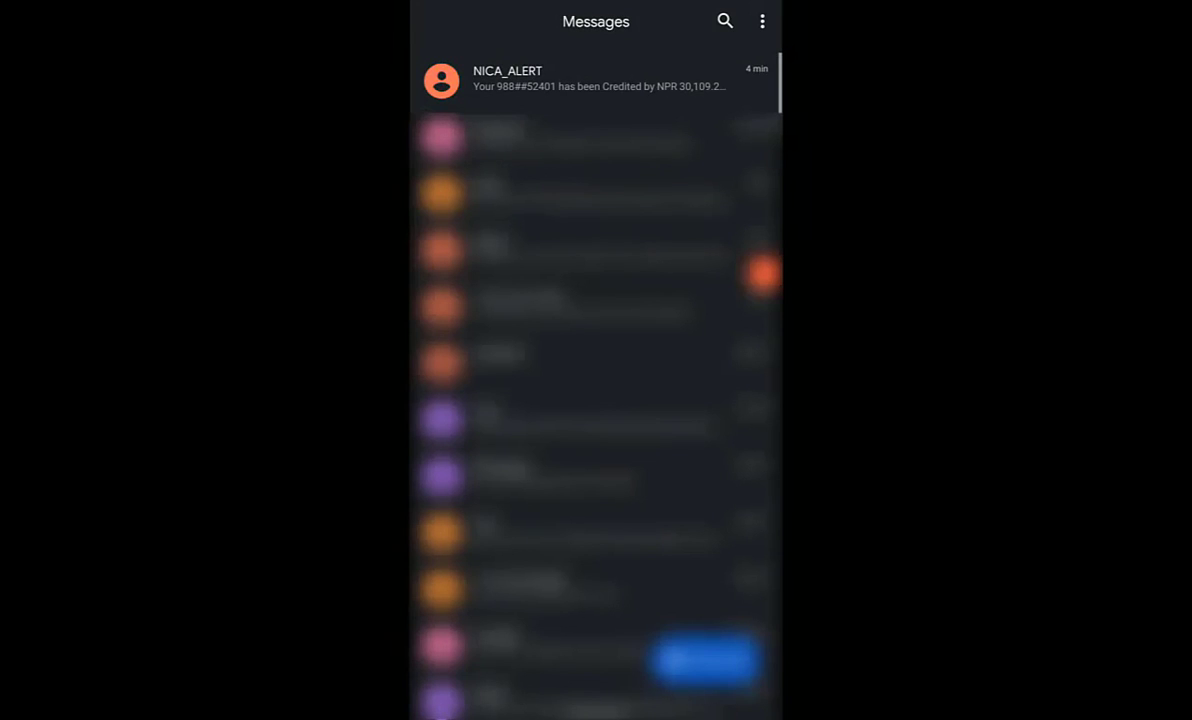
Switch to the phone's Messages app and open the NICA_ALERT conversation about the bank credit
{"action": "left_click", "coordinate": [598, 78]}
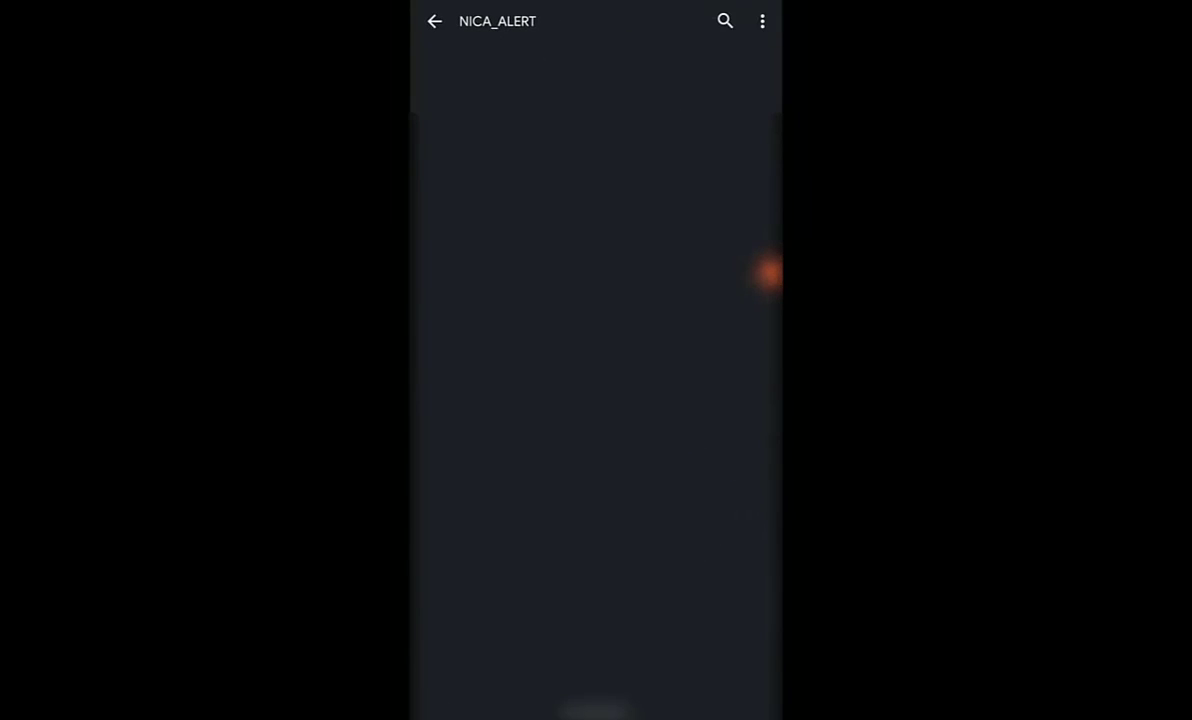